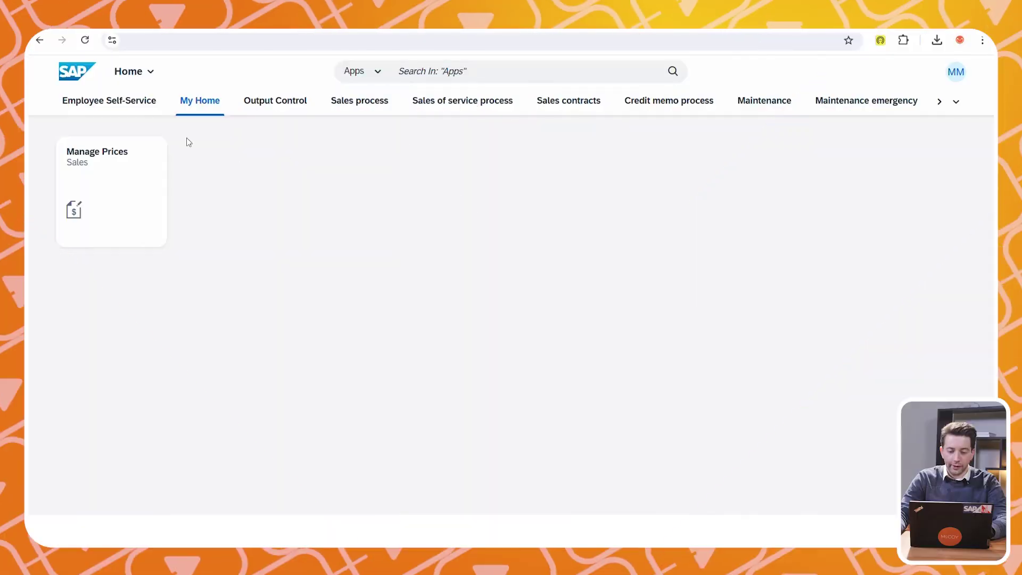
List the 468 PPR0 Price condition records in Manage Prices - Sales and download the price import template
left_click(118, 187)
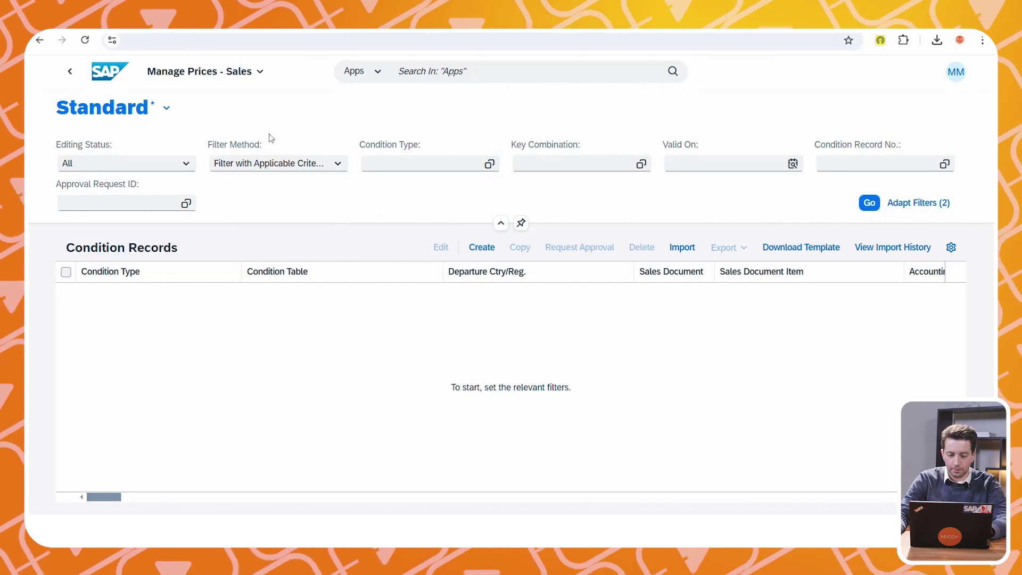
left_click(429, 165)
type("PPR0")
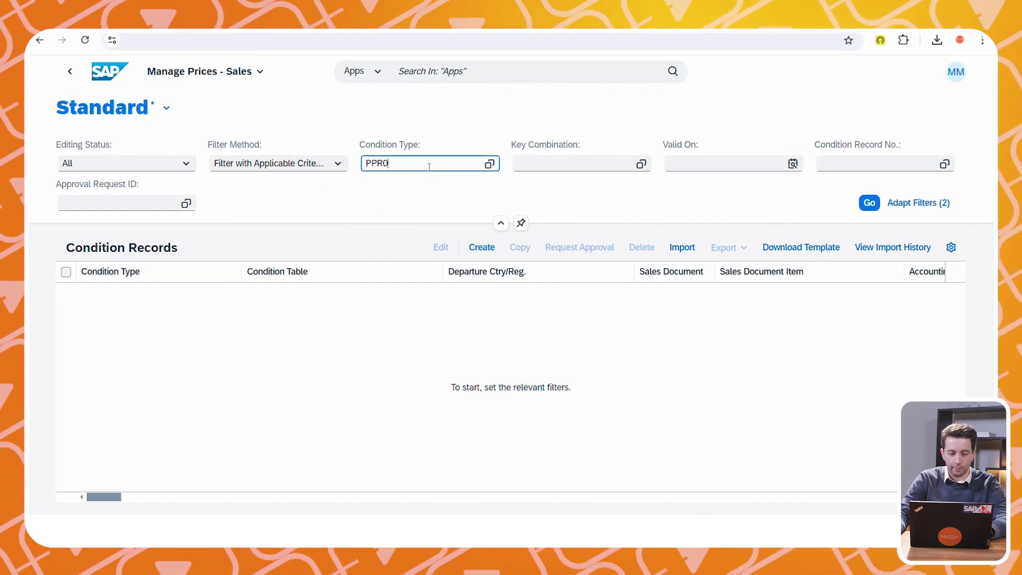
left_click(467, 202)
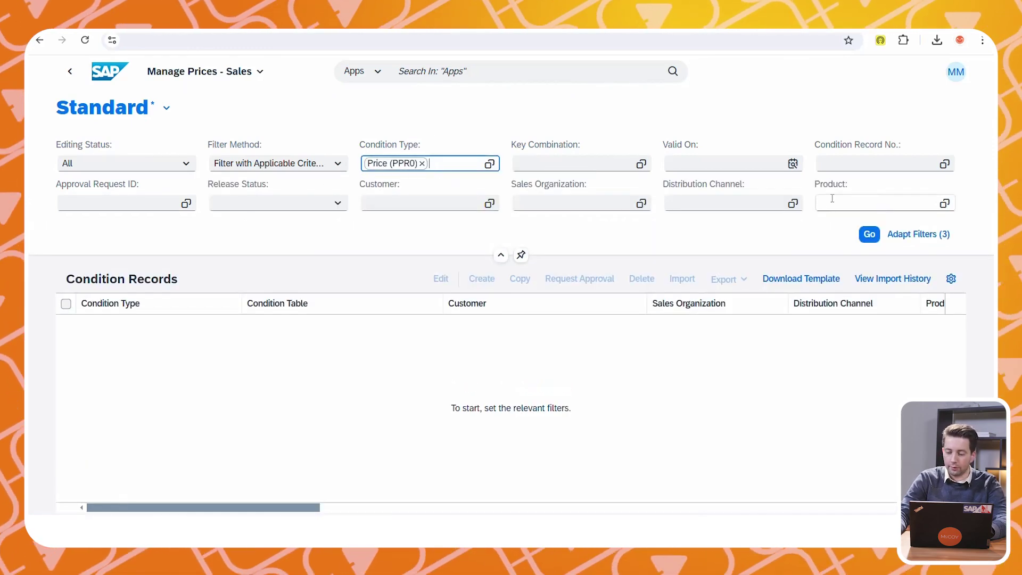
left_click(868, 234)
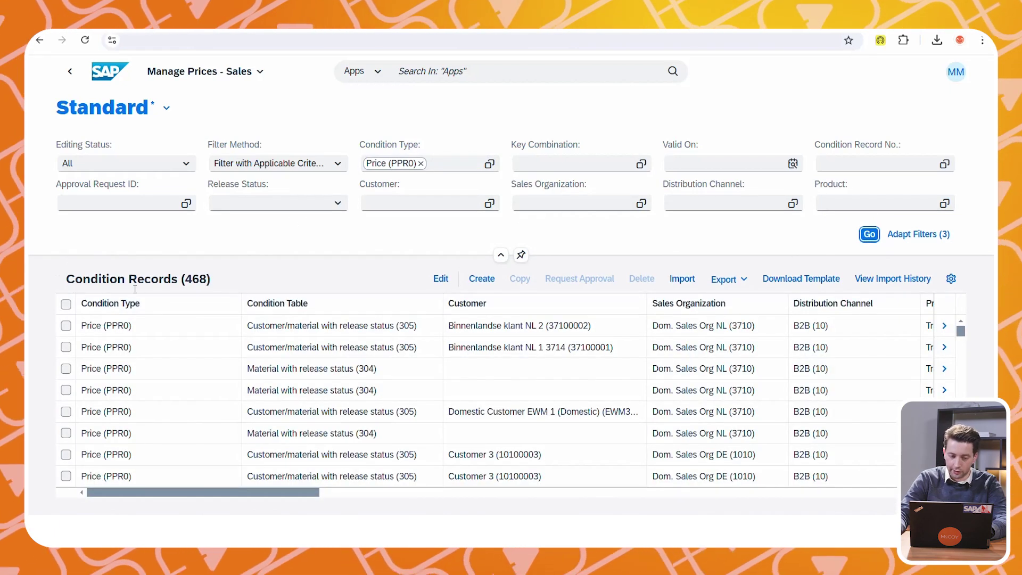
mouse_move(132, 497)
left_mouse_down()
mouse_move(373, 501)
mouse_move(122, 497)
left_mouse_up()
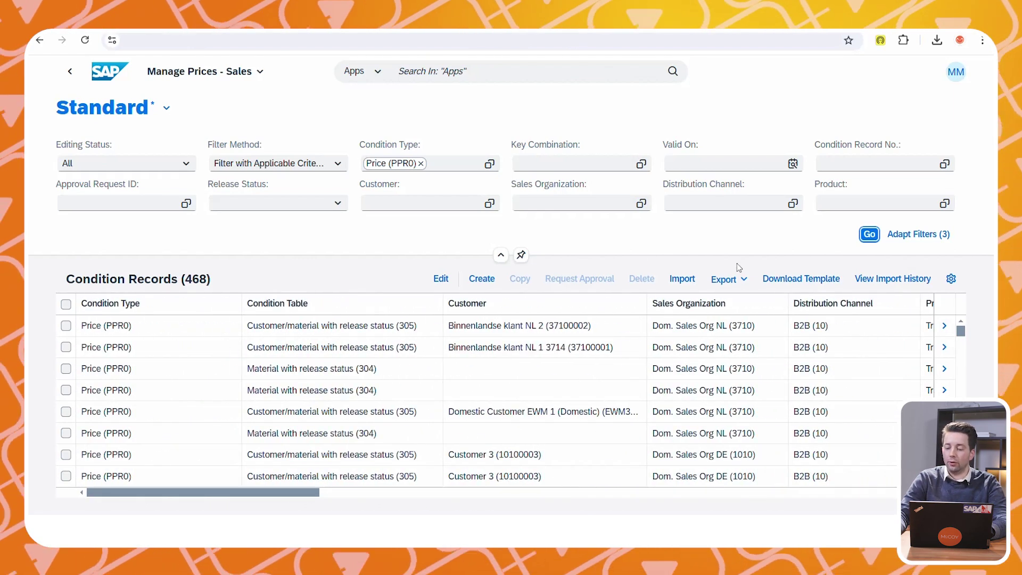
left_click(798, 278)
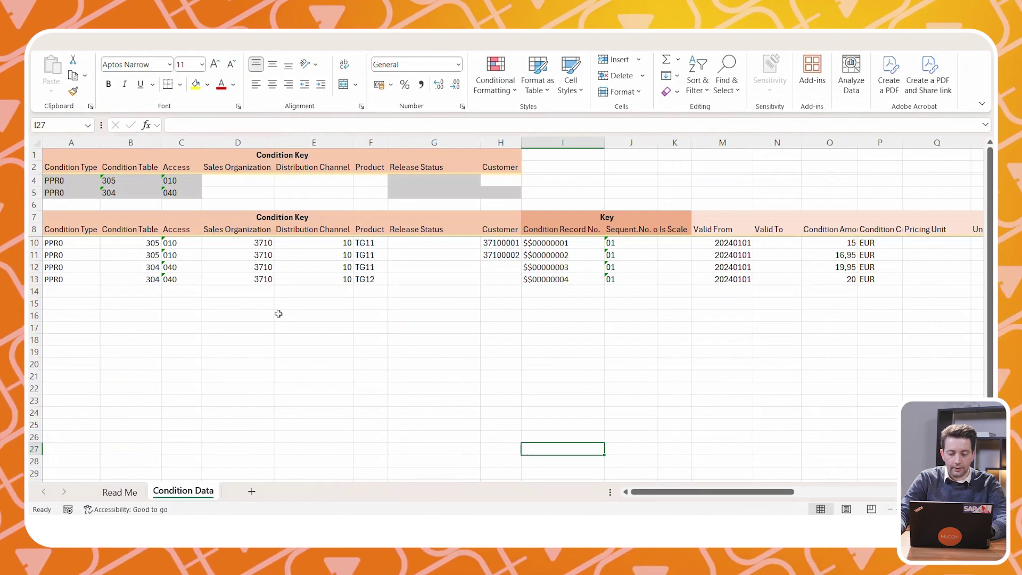
left_click(128, 493)
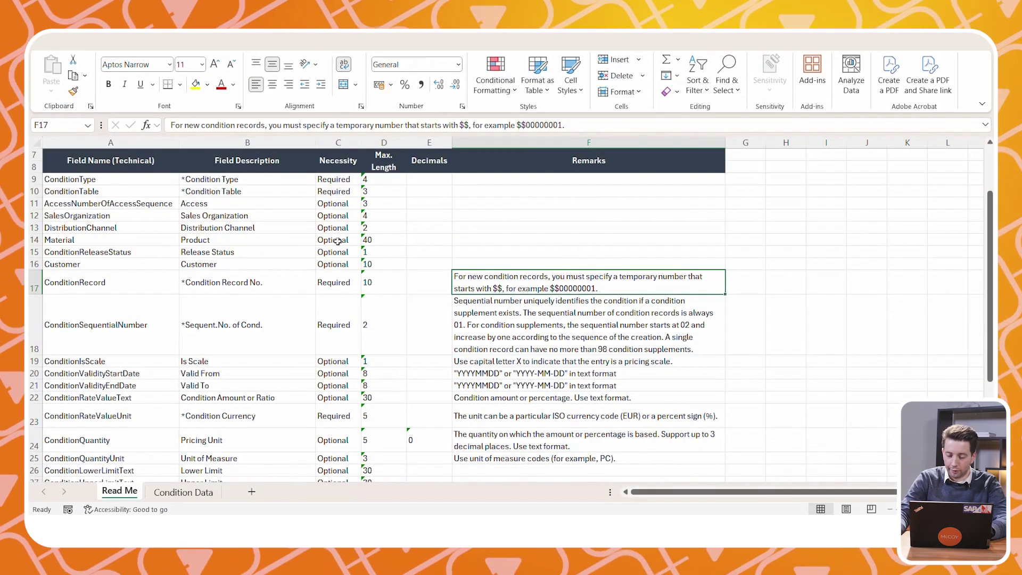
left_click_drag(334, 273, 334, 323)
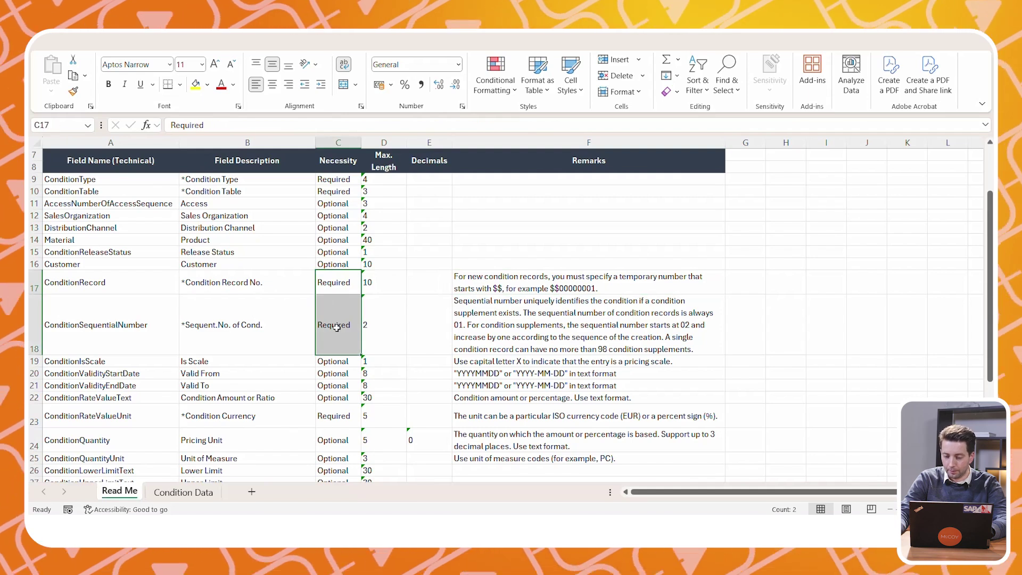
left_click_drag(510, 282, 515, 330)
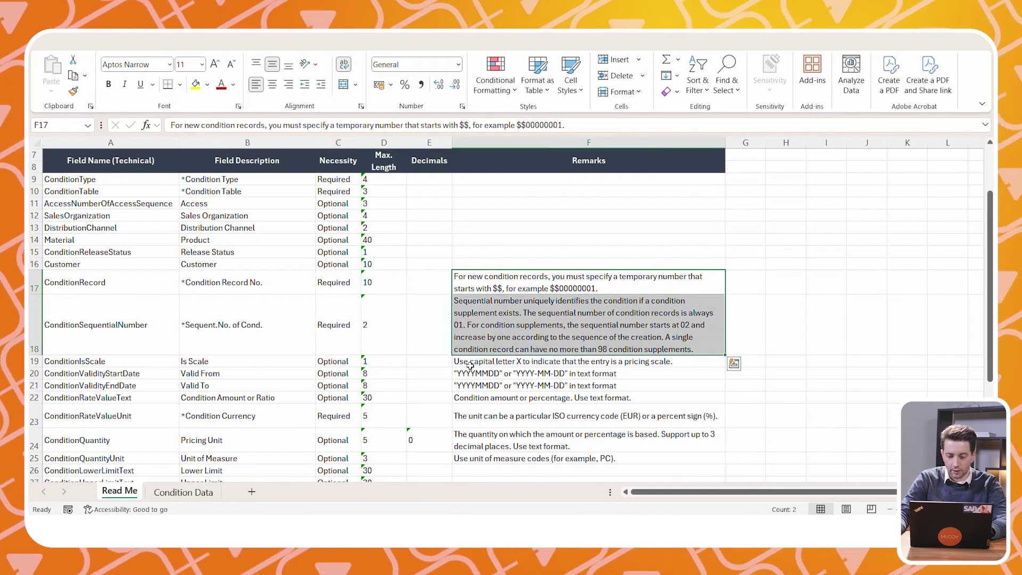
left_click(191, 490)
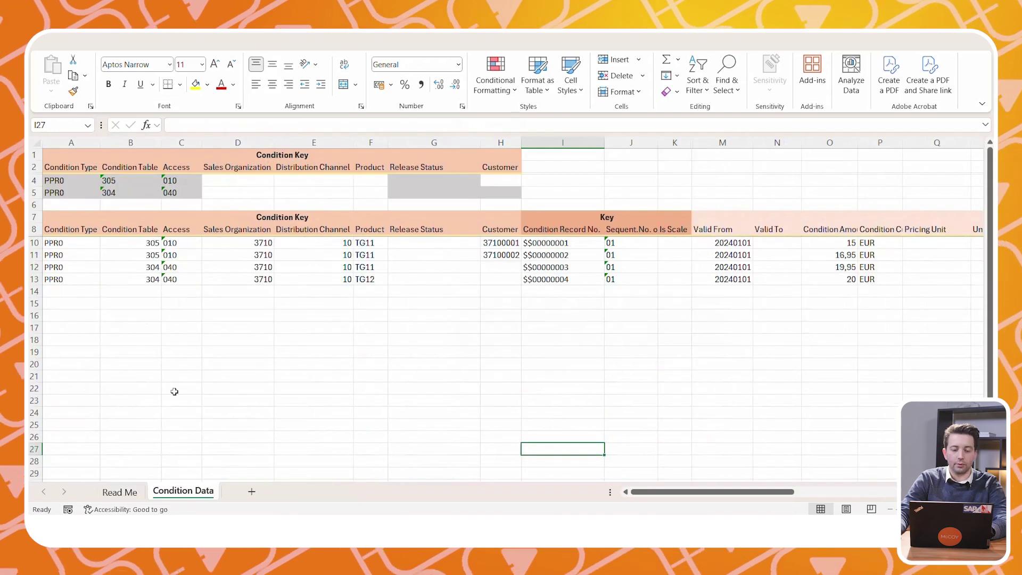
left_click_drag(34, 181, 39, 191)
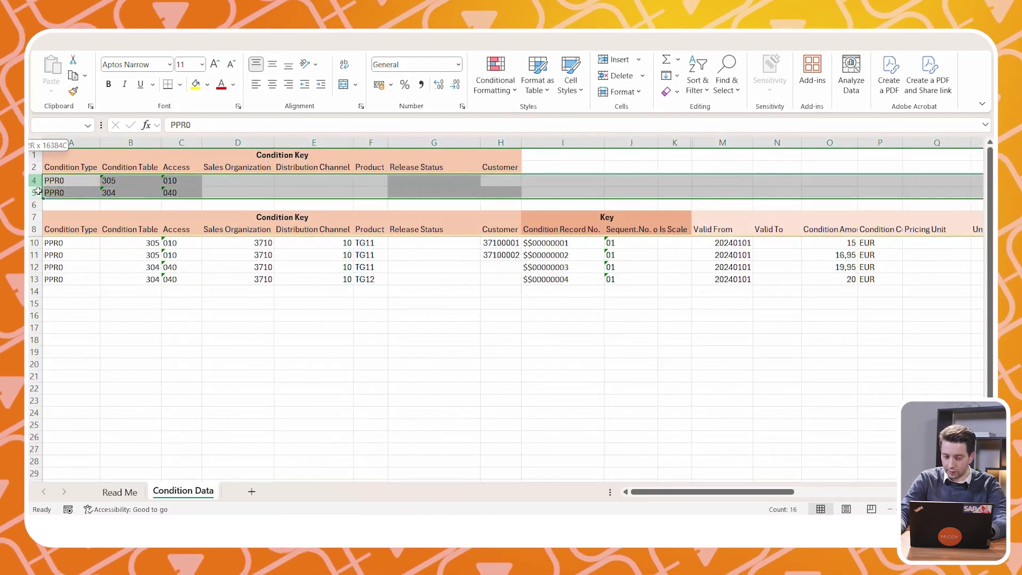
left_click(108, 180)
left_click_drag(226, 179, 329, 180)
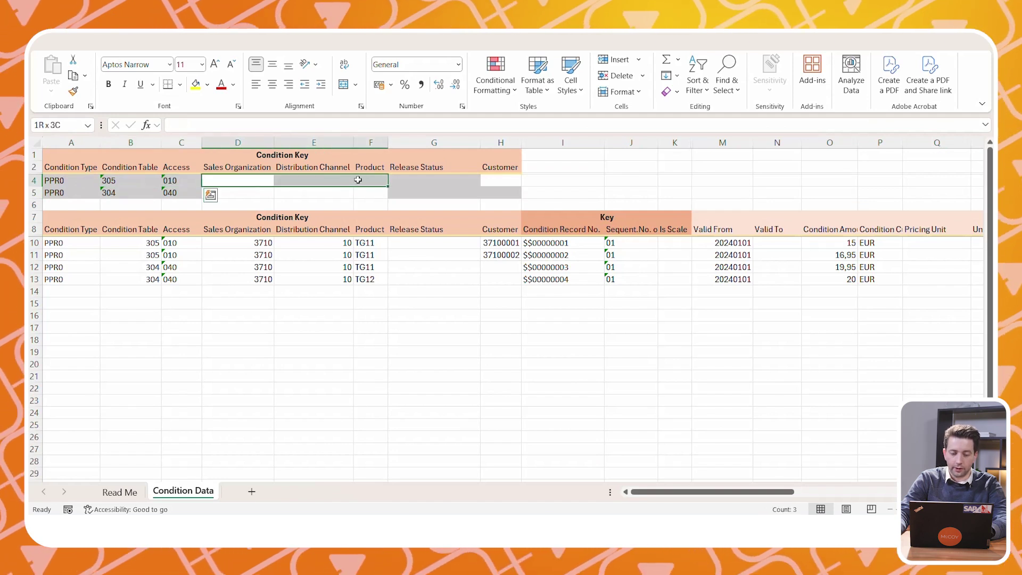
left_click(502, 180)
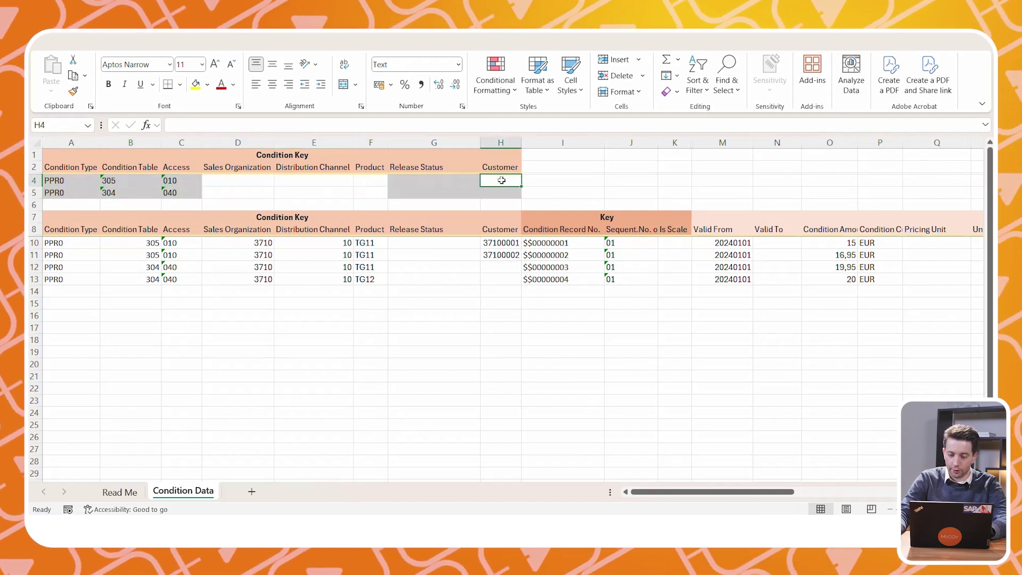
left_click_drag(69, 195, 117, 193)
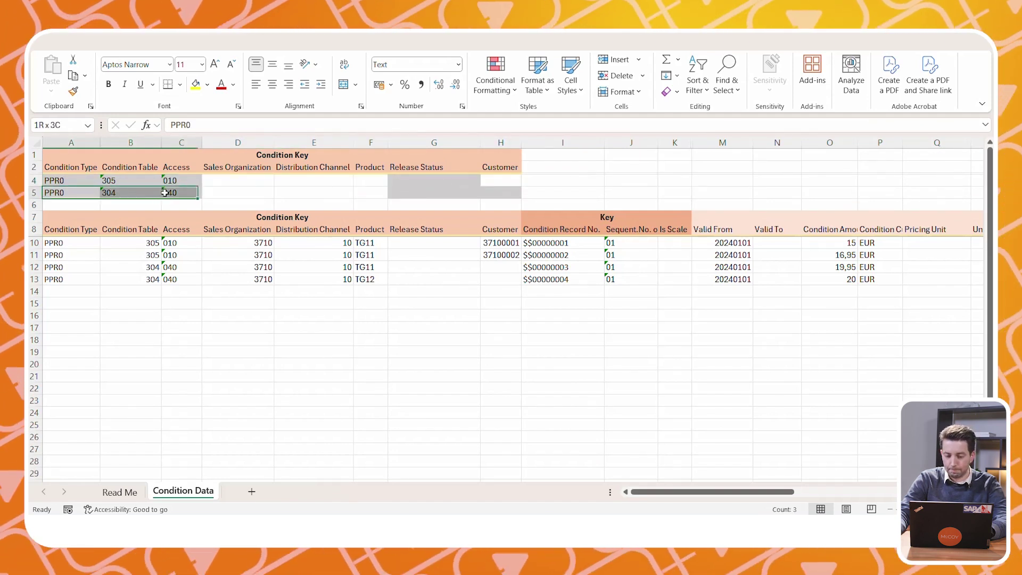
left_click(233, 195)
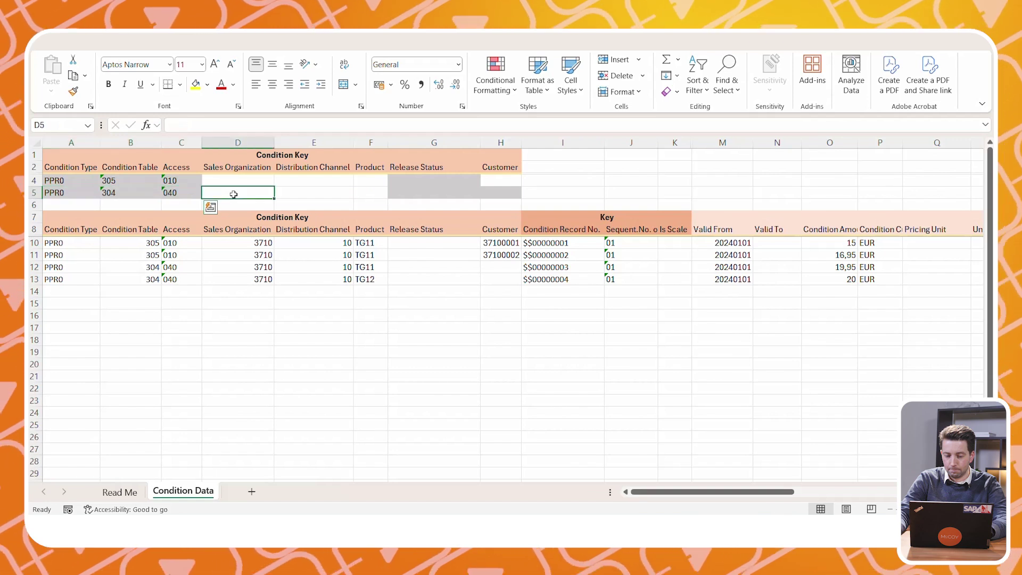
left_click_drag(234, 194, 354, 195)
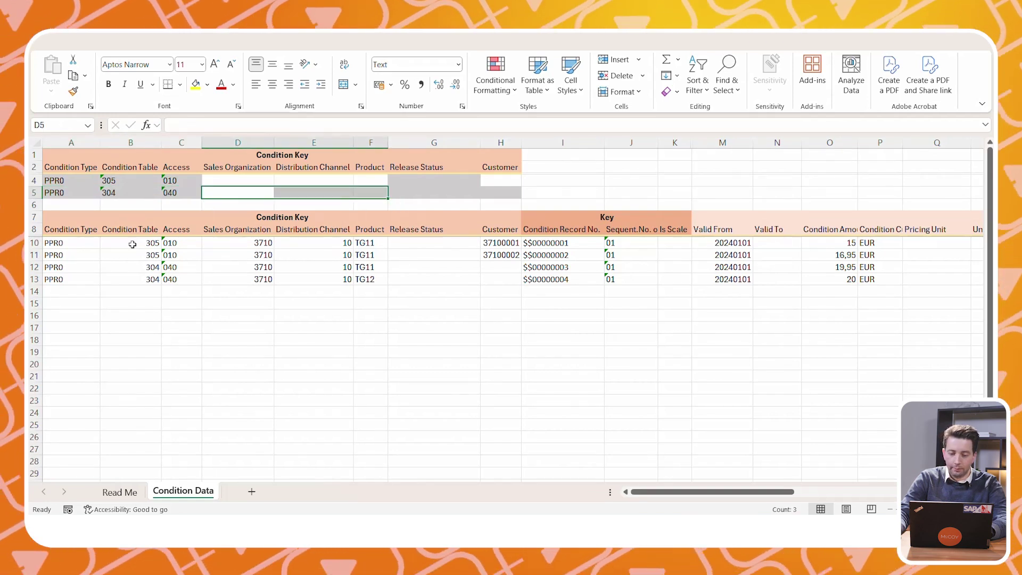
left_click_drag(110, 244, 195, 253)
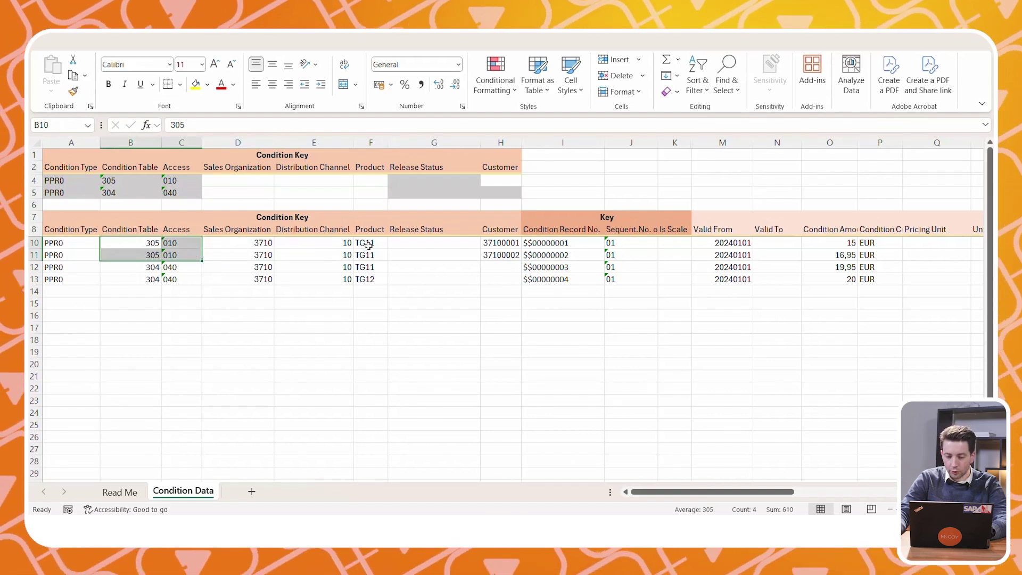
left_click_drag(369, 245, 370, 254)
left_click(500, 248)
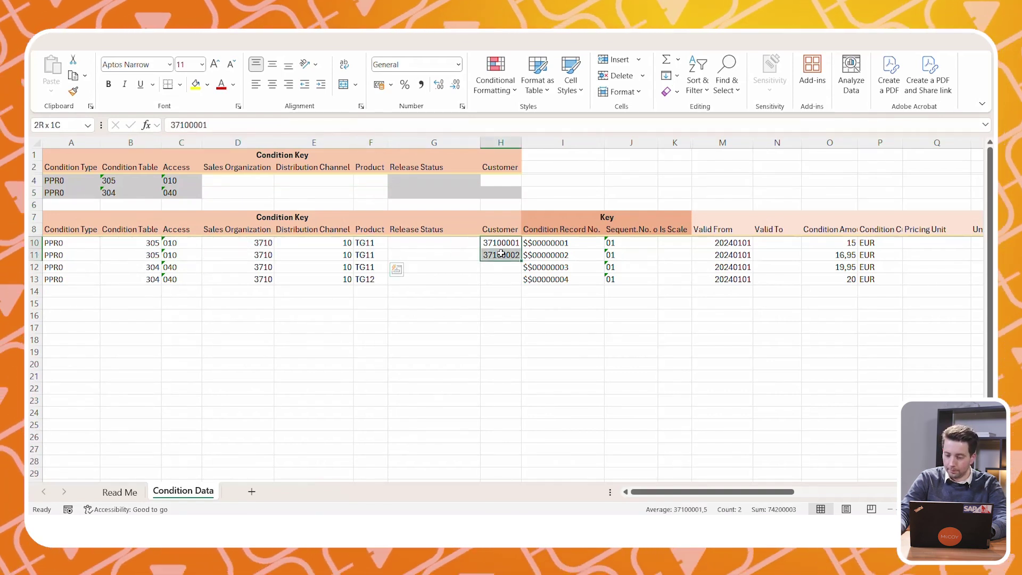
left_click_drag(833, 248, 837, 250)
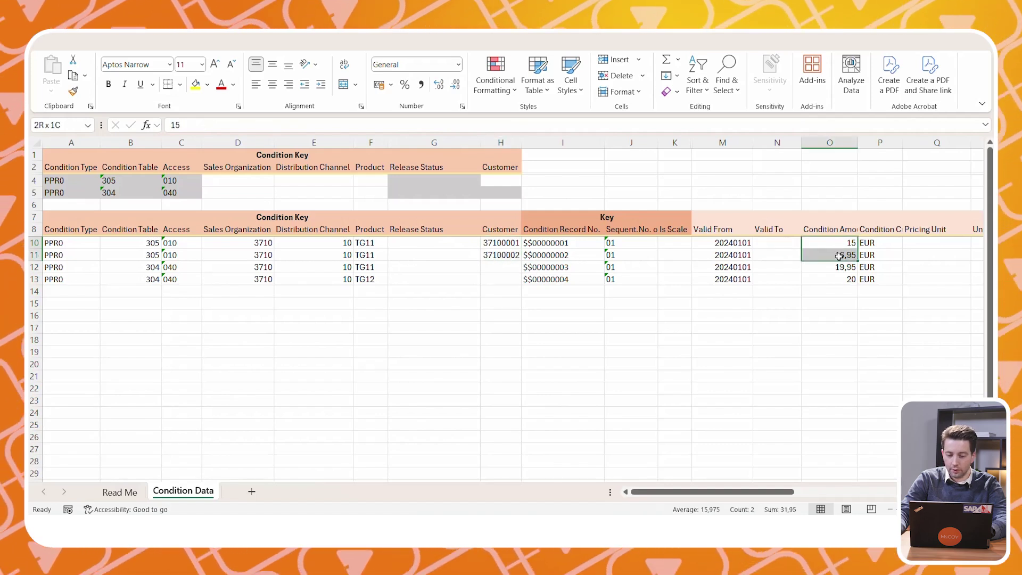
left_click(71, 267)
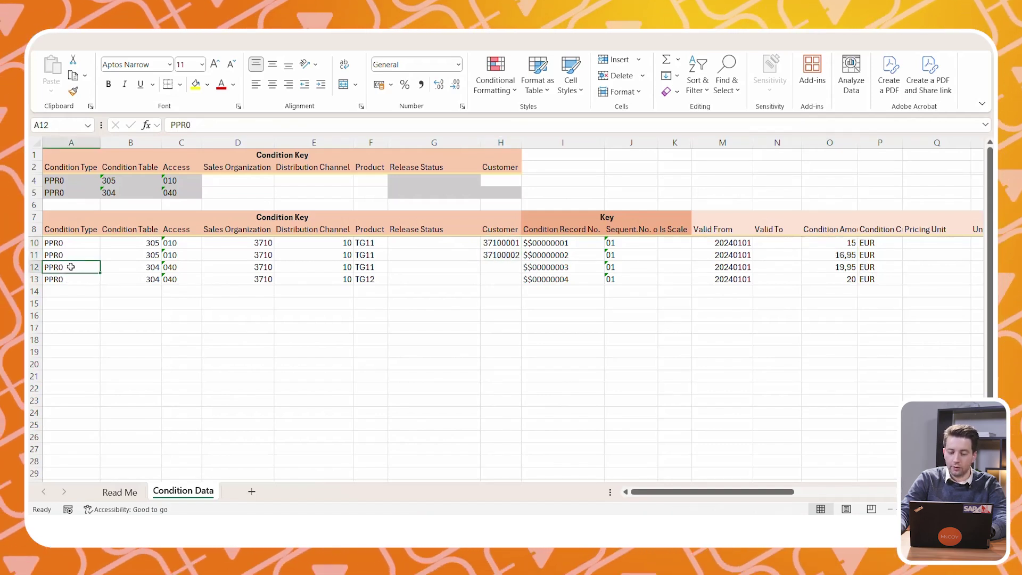
left_click_drag(73, 272, 172, 280)
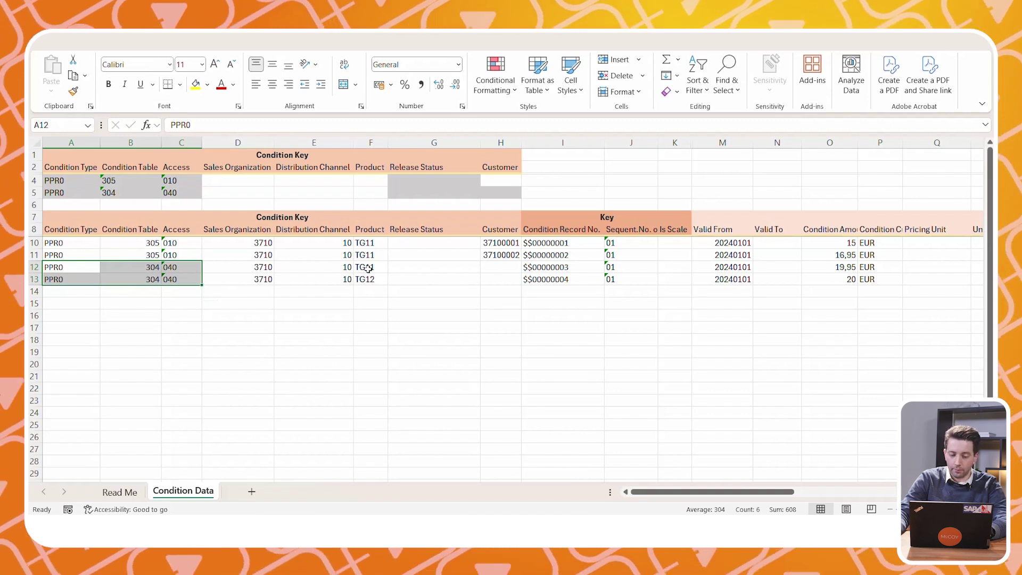
left_click_drag(368, 268, 369, 277)
left_click_drag(508, 263, 508, 276)
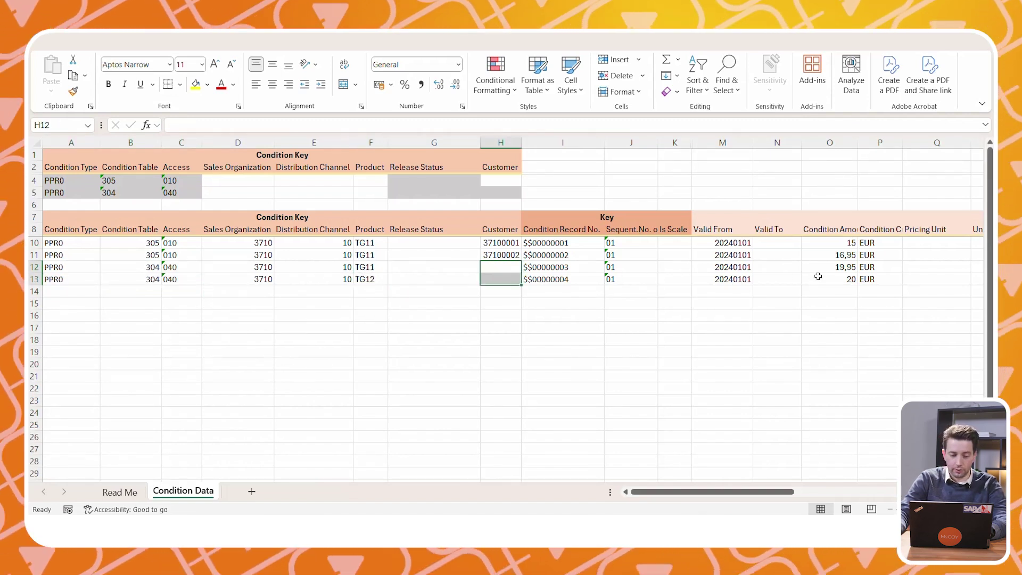
left_click_drag(830, 269, 871, 274)
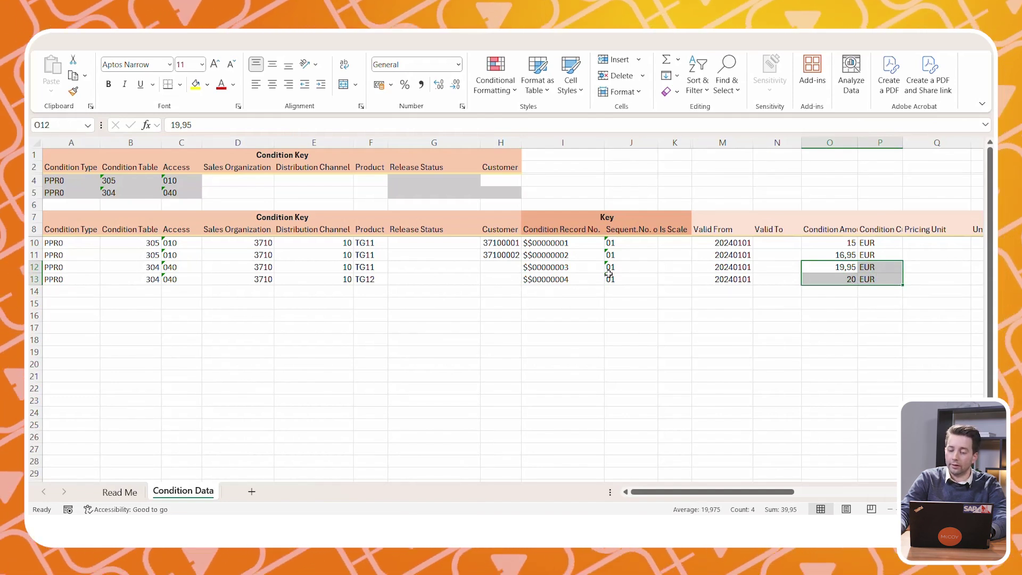
left_click_drag(549, 242, 545, 277)
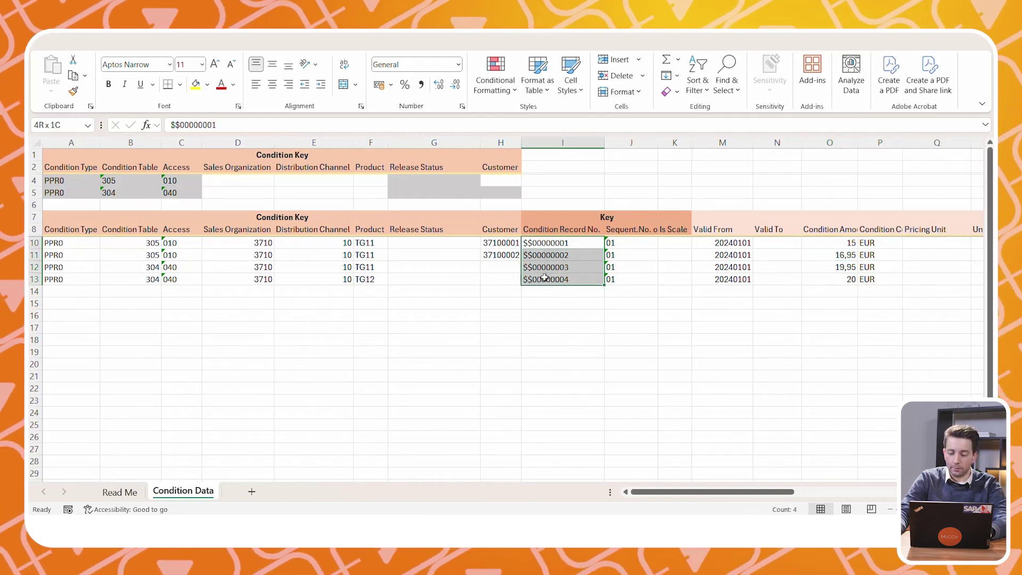
left_click_drag(631, 246, 630, 279)
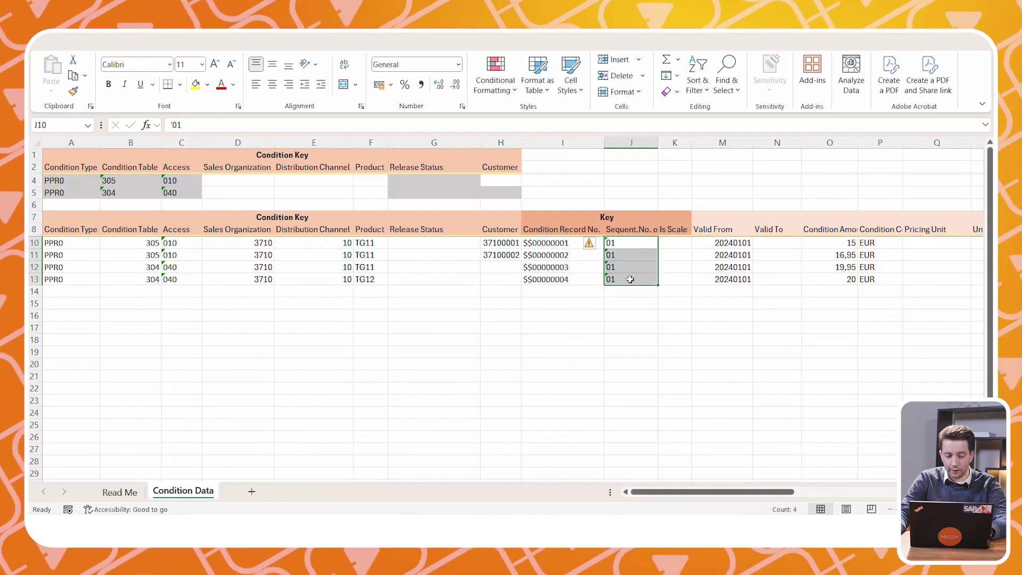
left_click_drag(743, 248, 733, 278)
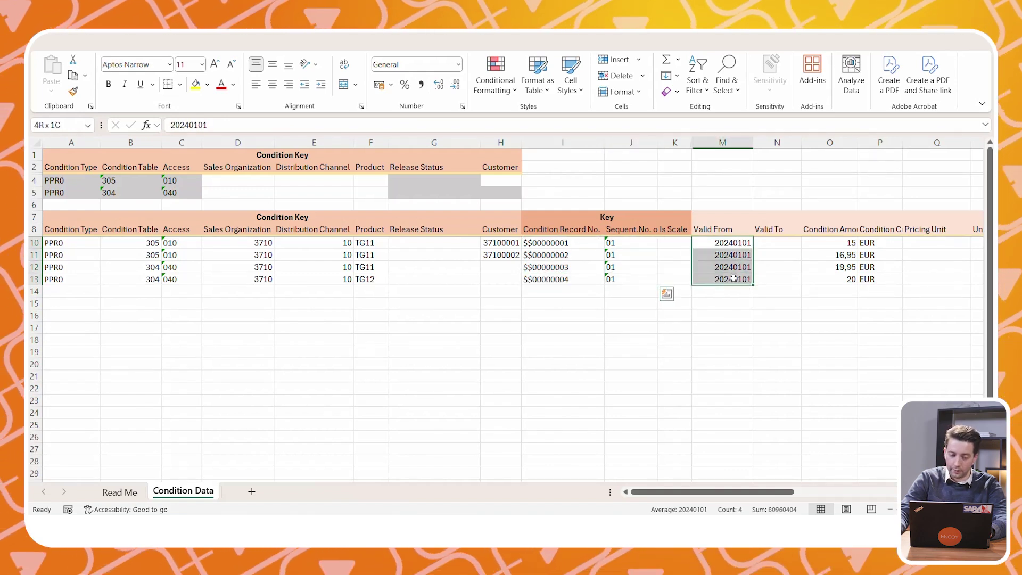
left_click_drag(773, 245, 775, 277)
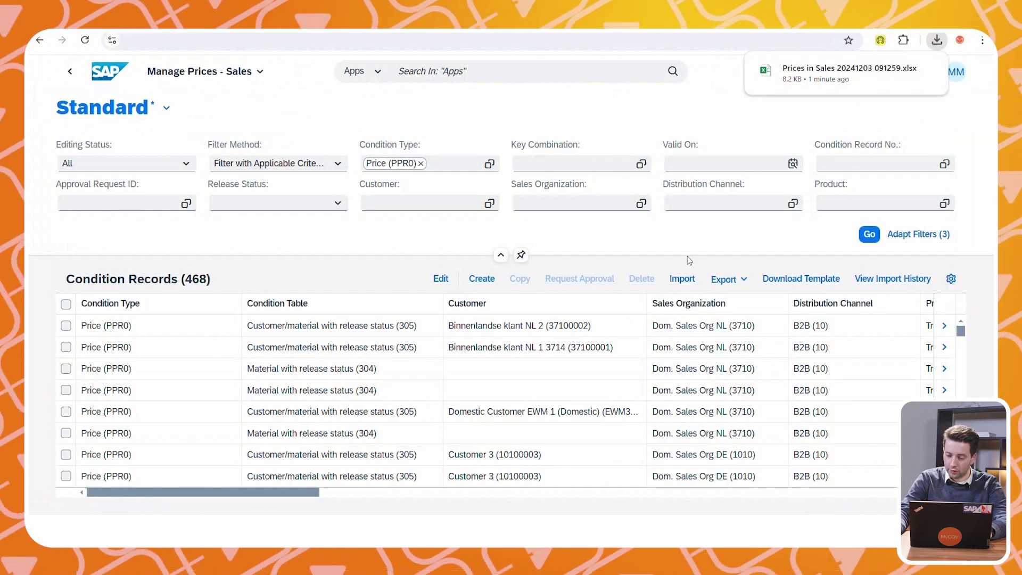
Import the PPR0 price template workbook with its 4 lines, then view the import history
left_click(682, 279)
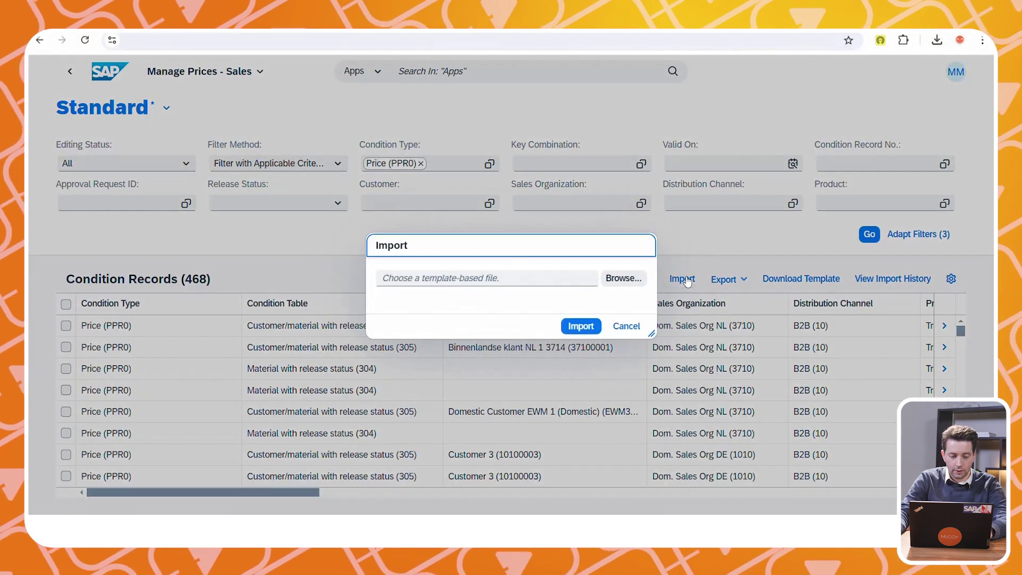
left_click(620, 278)
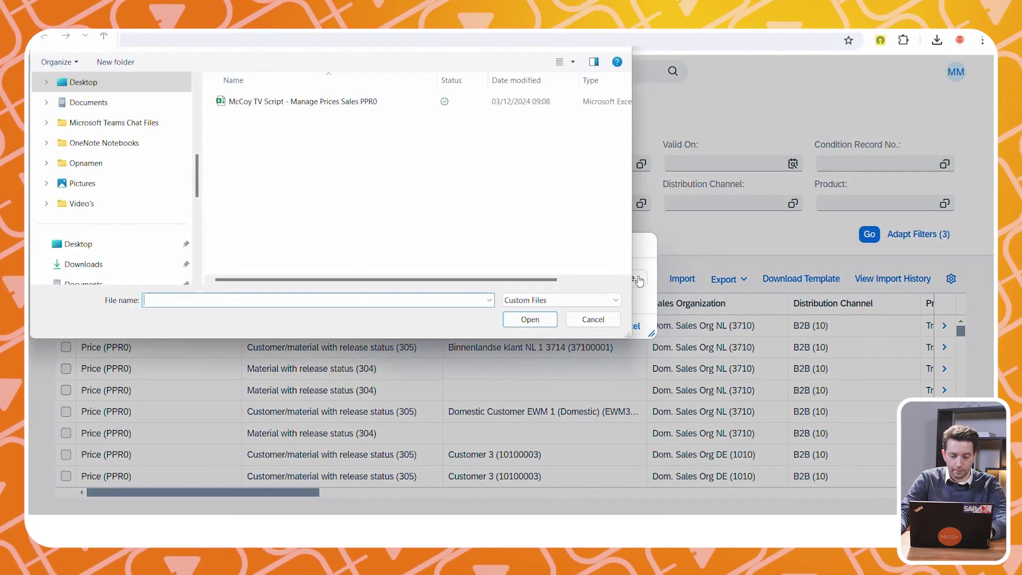
double_click(365, 104)
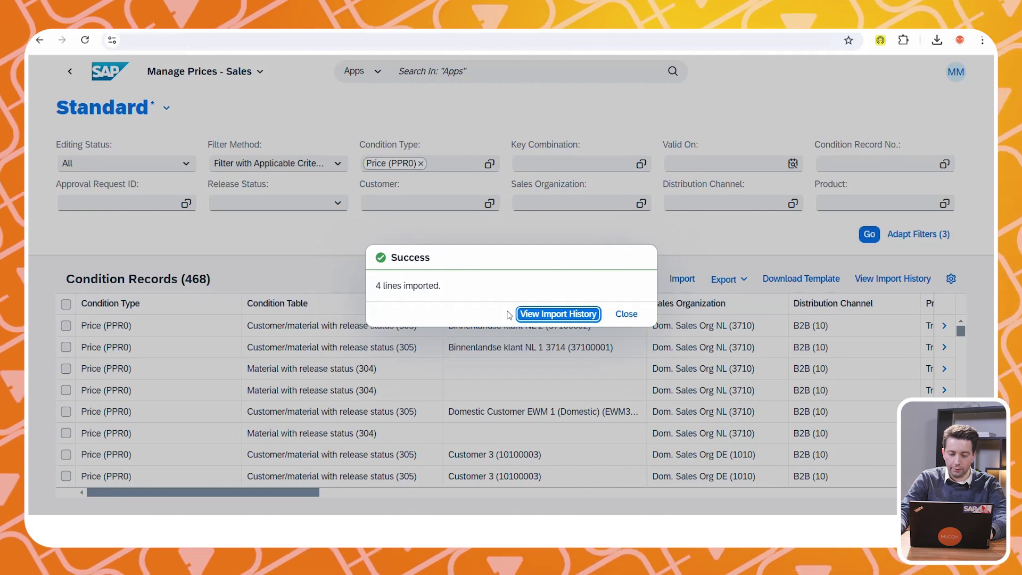
left_click(538, 320)
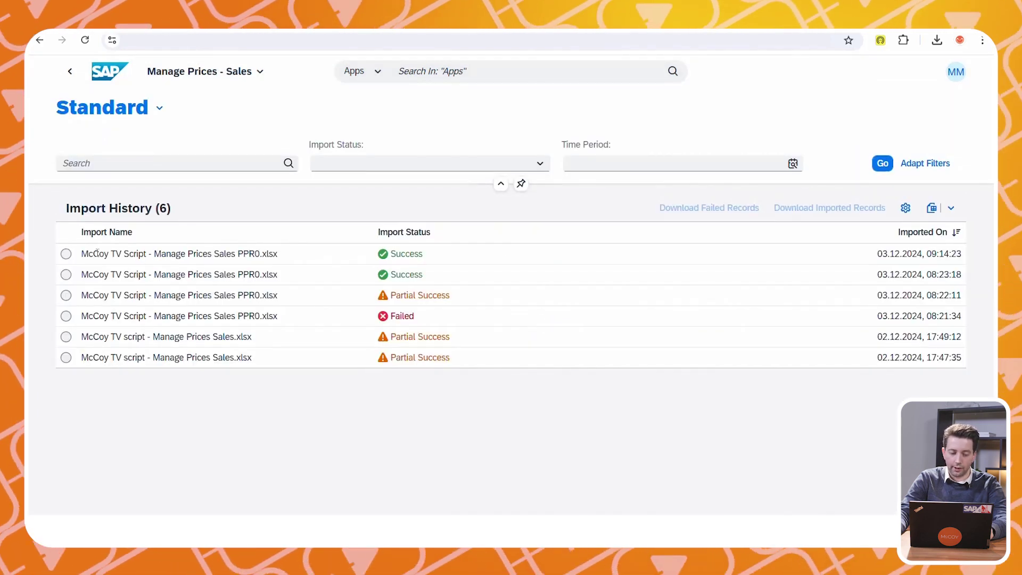
Download the imported records of the latest successful import and the failed records of the failed import
left_click(65, 254)
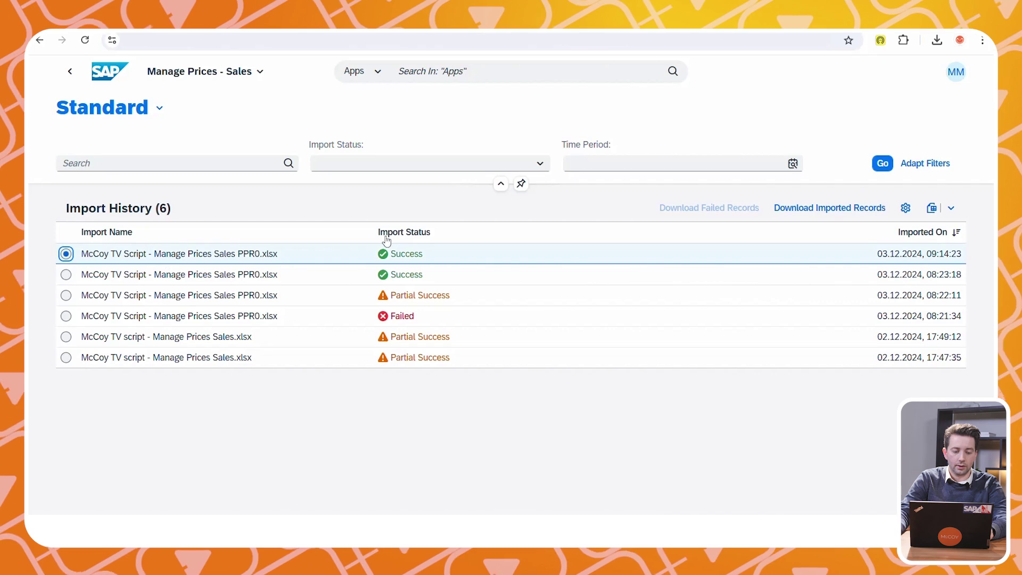
left_click(824, 212)
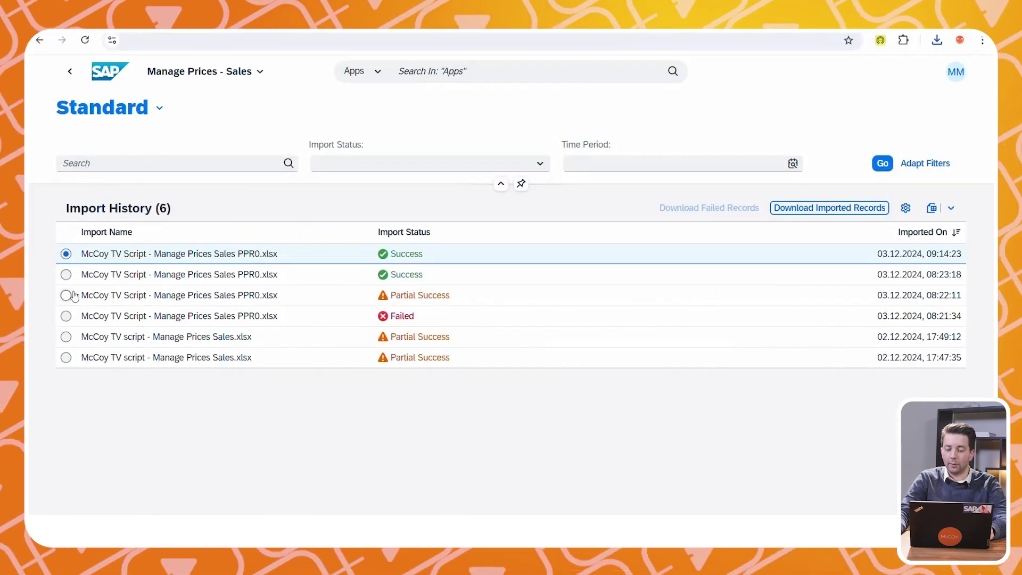
left_click(66, 317)
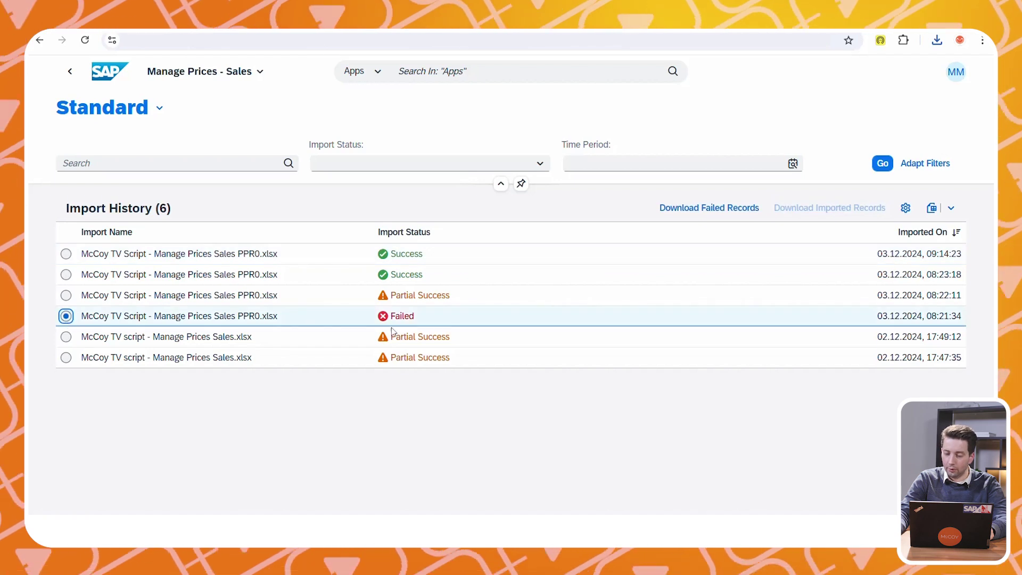
left_click(715, 211)
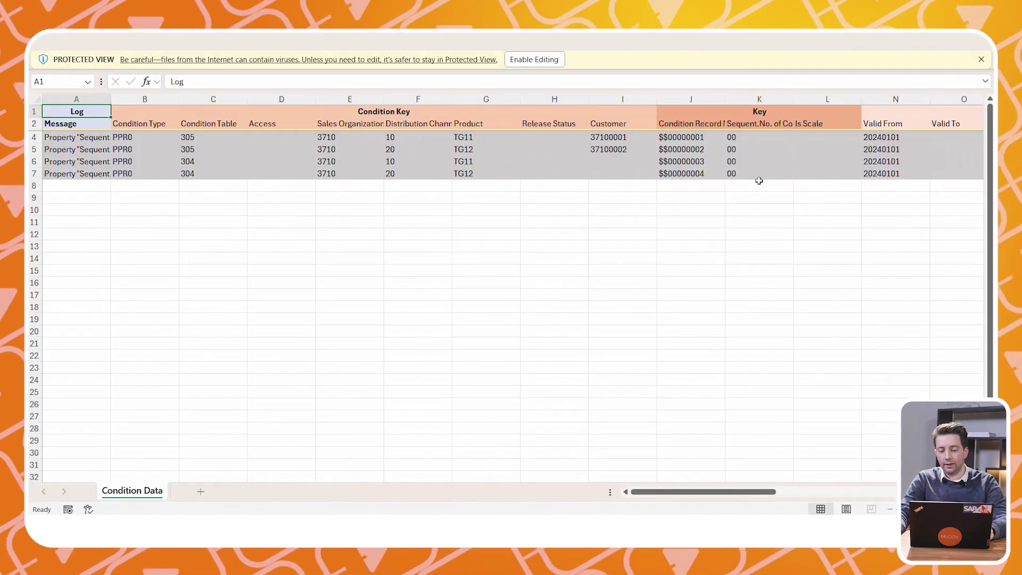
left_click(74, 137)
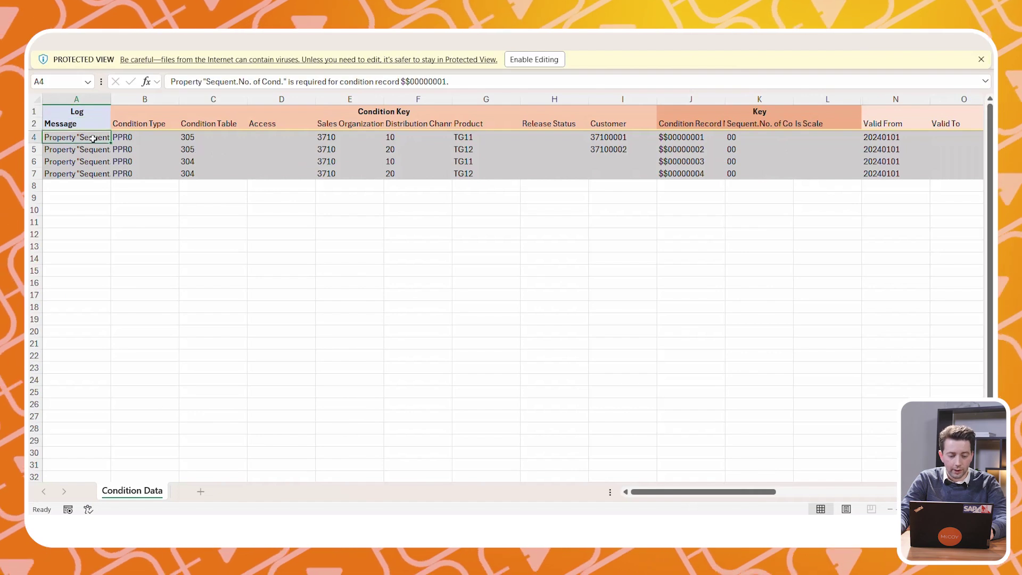
left_click(338, 85)
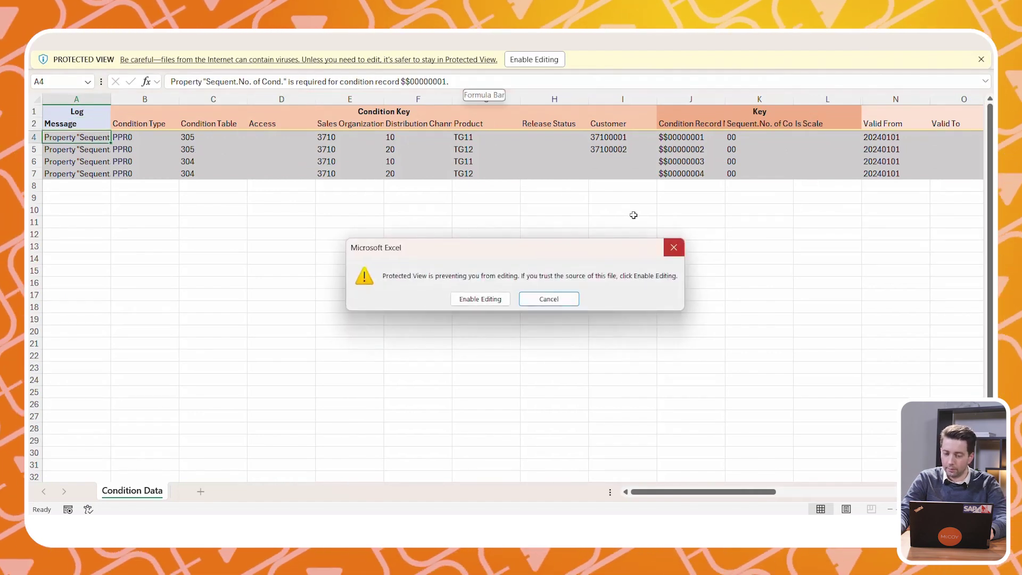
key("Escape")
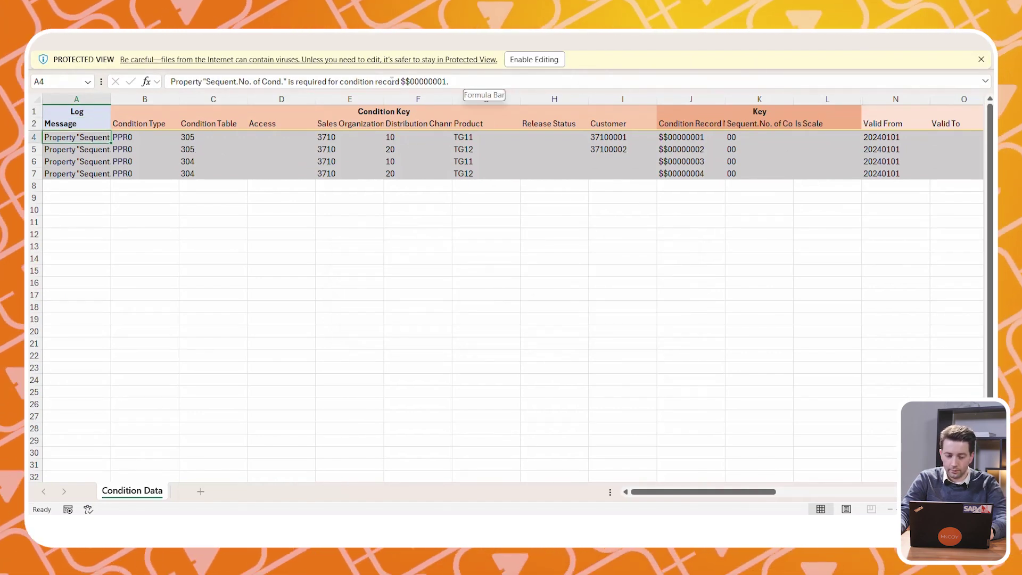
left_click(95, 151)
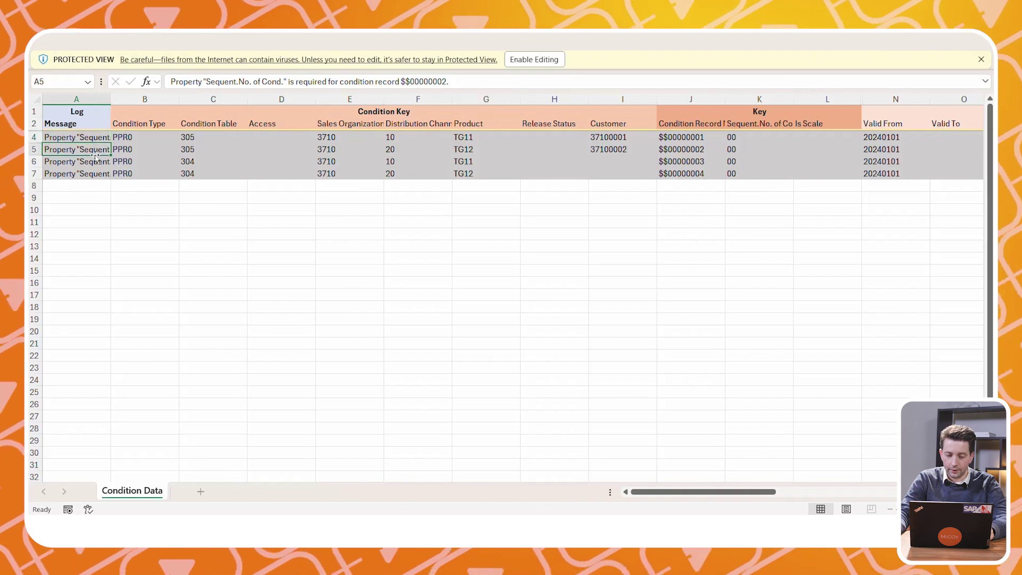
left_click_drag(79, 174, 80, 137)
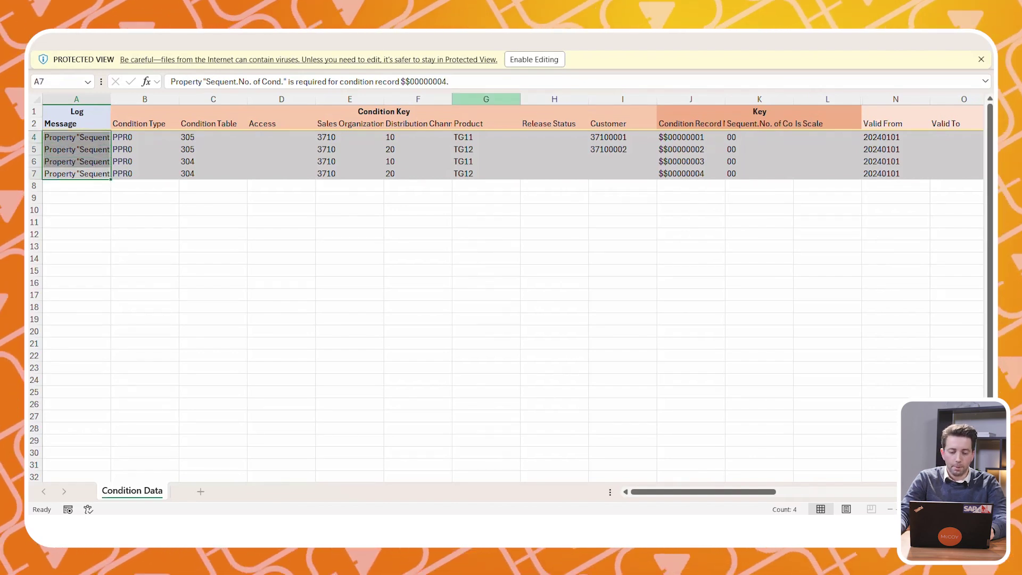
scroll(718, 216, "right", 1)
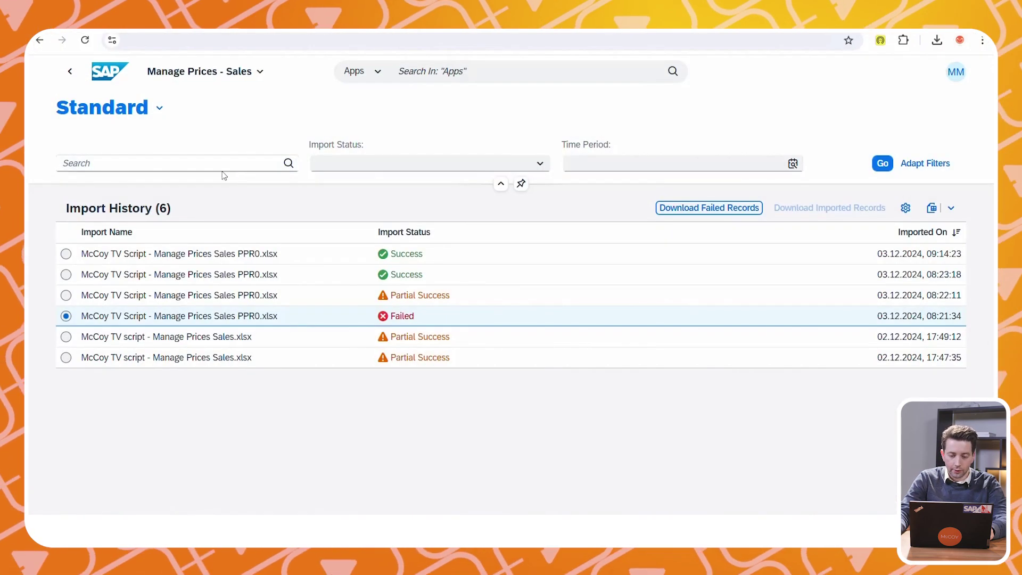
Refresh the PPR0 condition records list and tick the first four newly imported price records
left_click(70, 71)
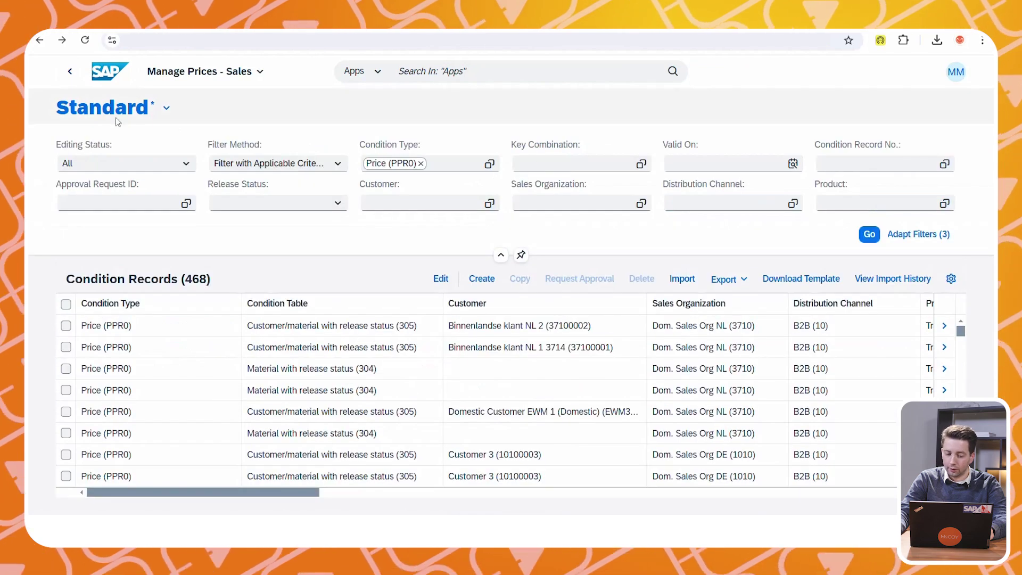
left_click(869, 235)
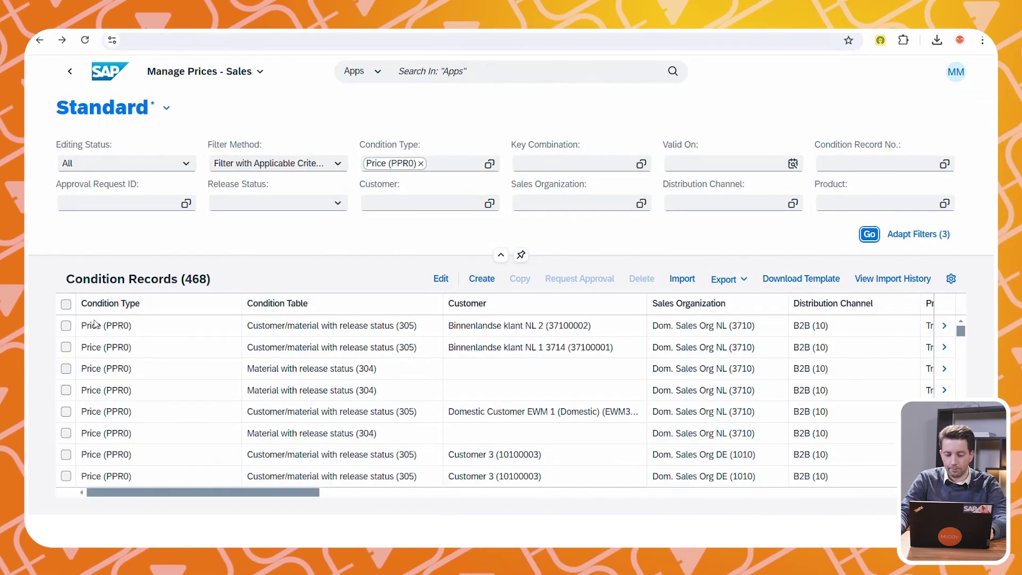
left_click(66, 325)
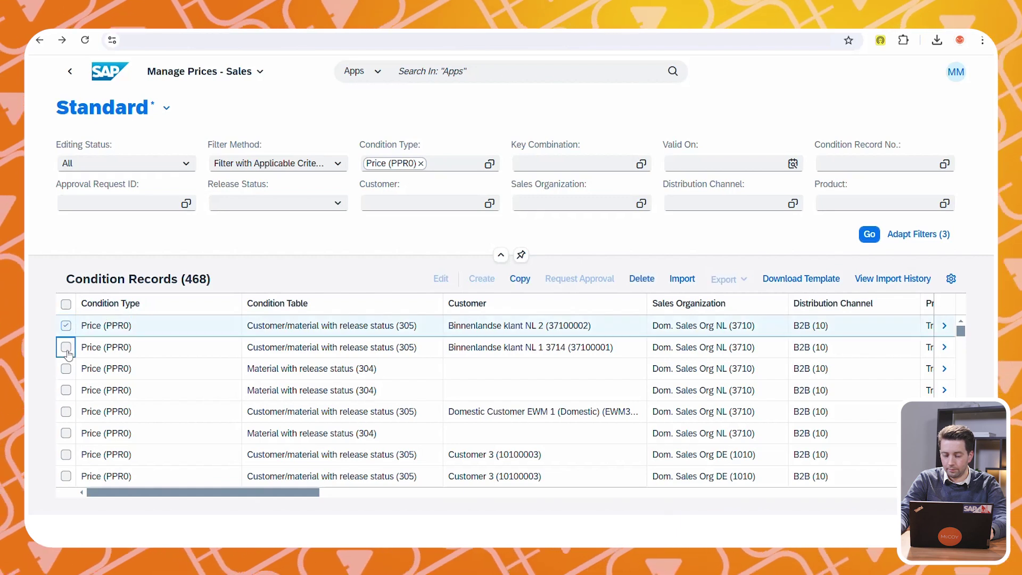
left_click(66, 347)
left_click(66, 368)
left_click(66, 390)
left_click_drag(201, 492, 436, 498)
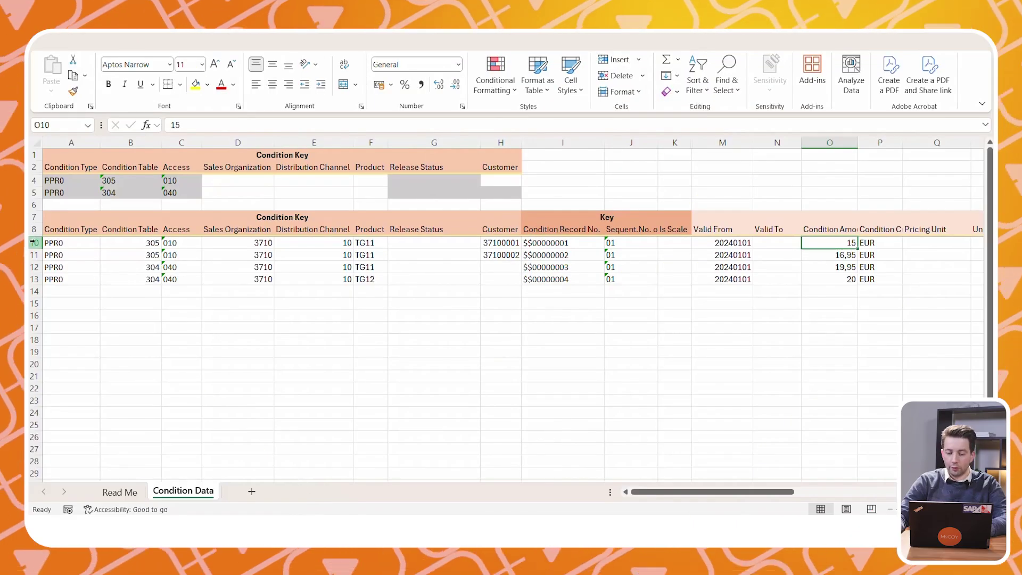
left_click_drag(239, 243, 364, 243)
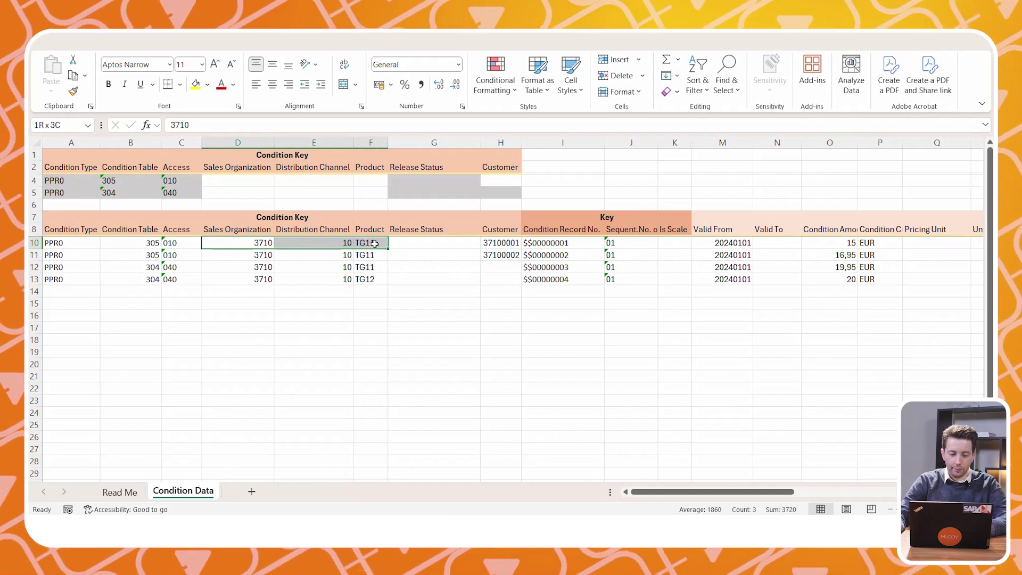
left_click(490, 244)
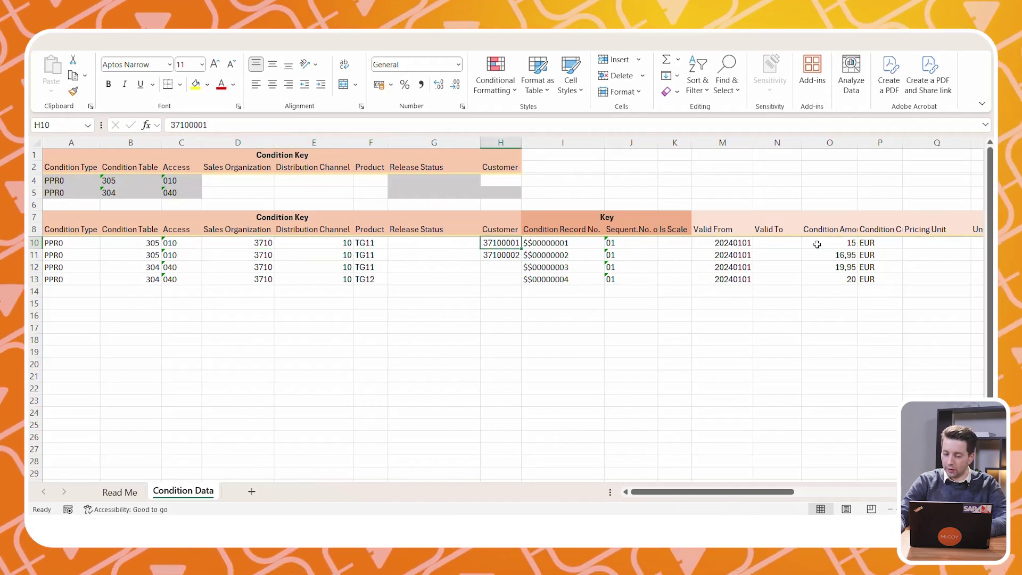
left_click_drag(817, 244, 868, 242)
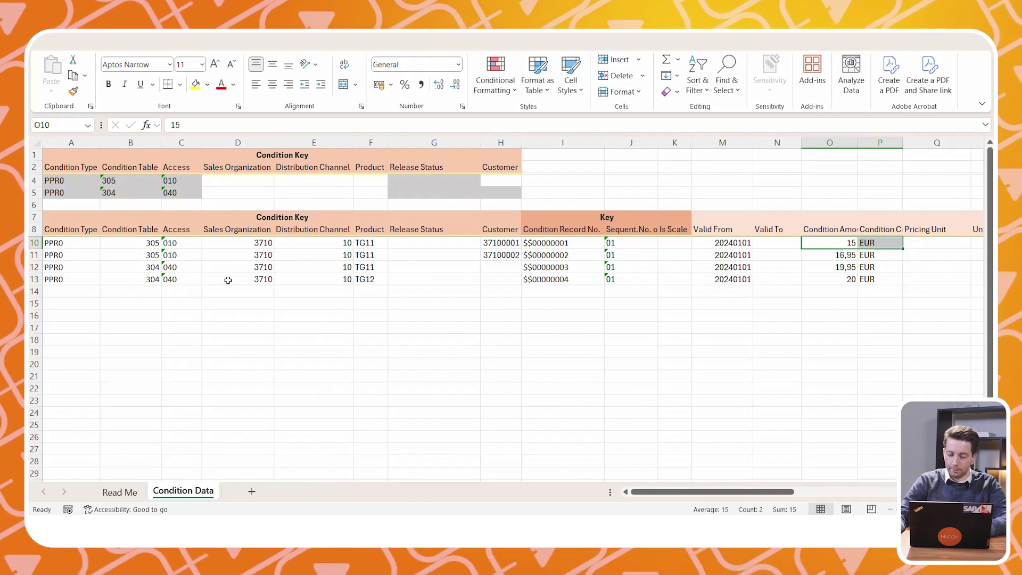
left_click_drag(212, 280, 352, 281)
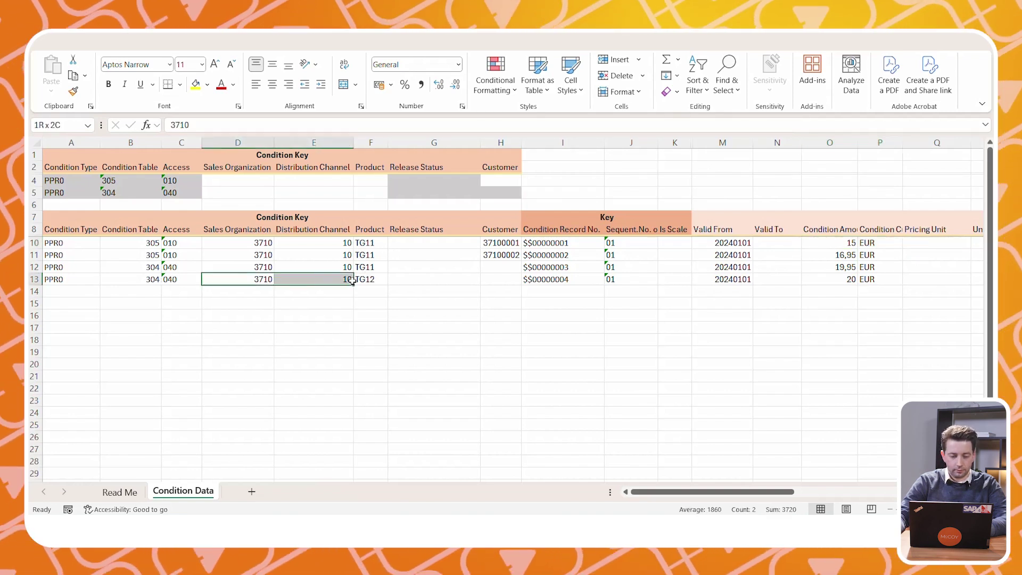
left_click(362, 280)
left_click(488, 283)
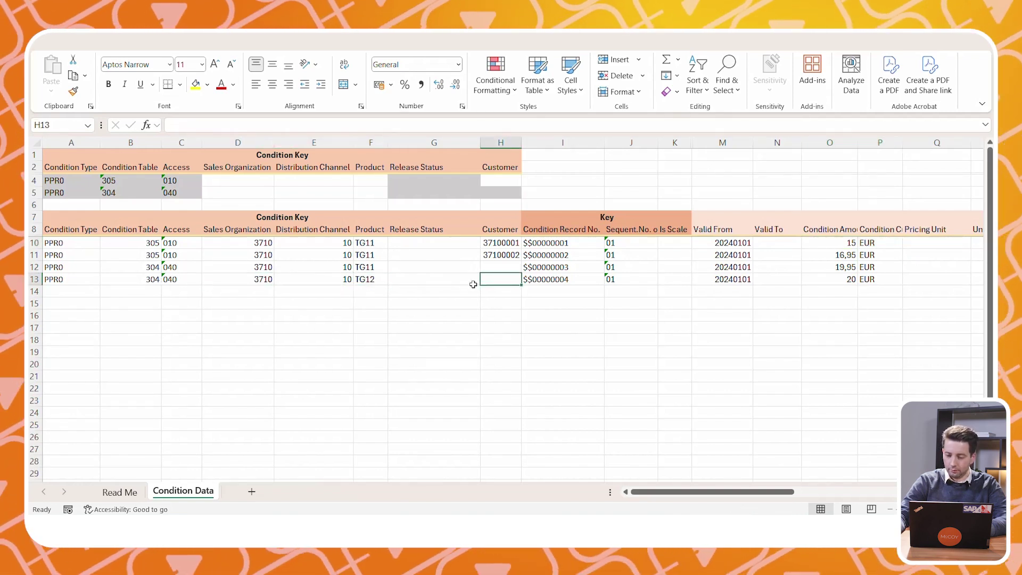
left_click(849, 280)
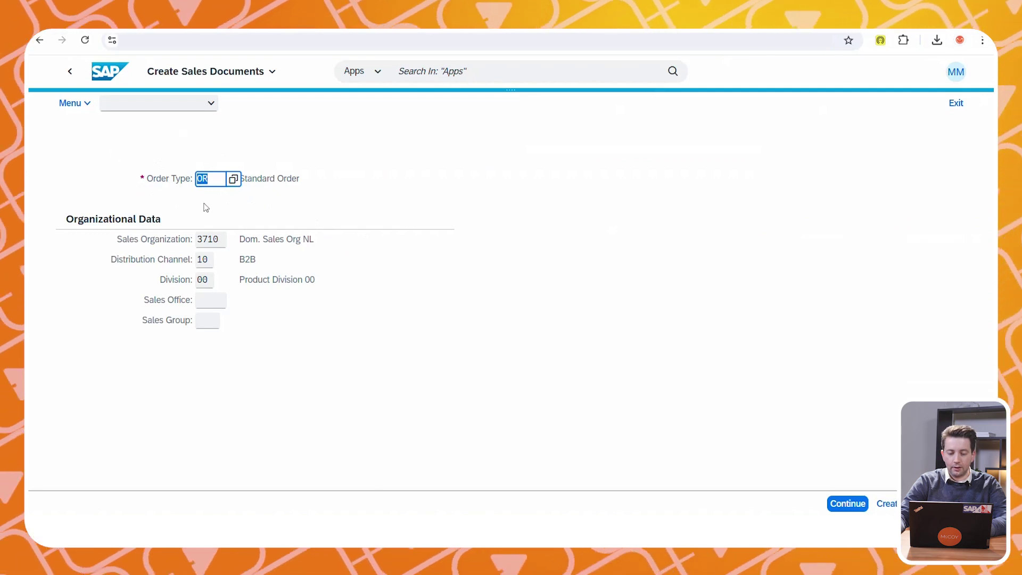
Enter the sales area and create a standard order for the Dutch sold-to customer with a customer reference
left_click(219, 240)
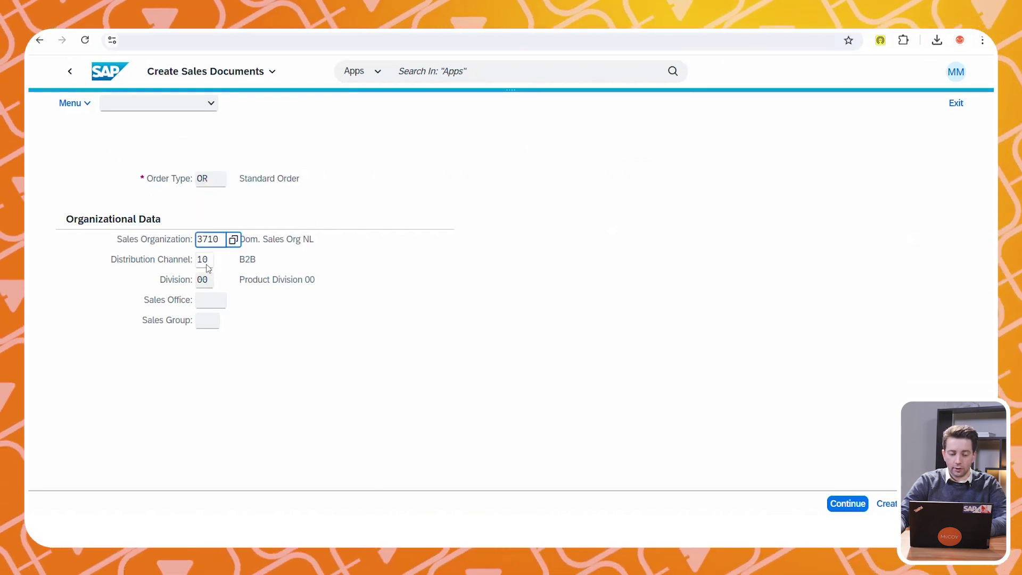
left_click(207, 261)
left_click(209, 279)
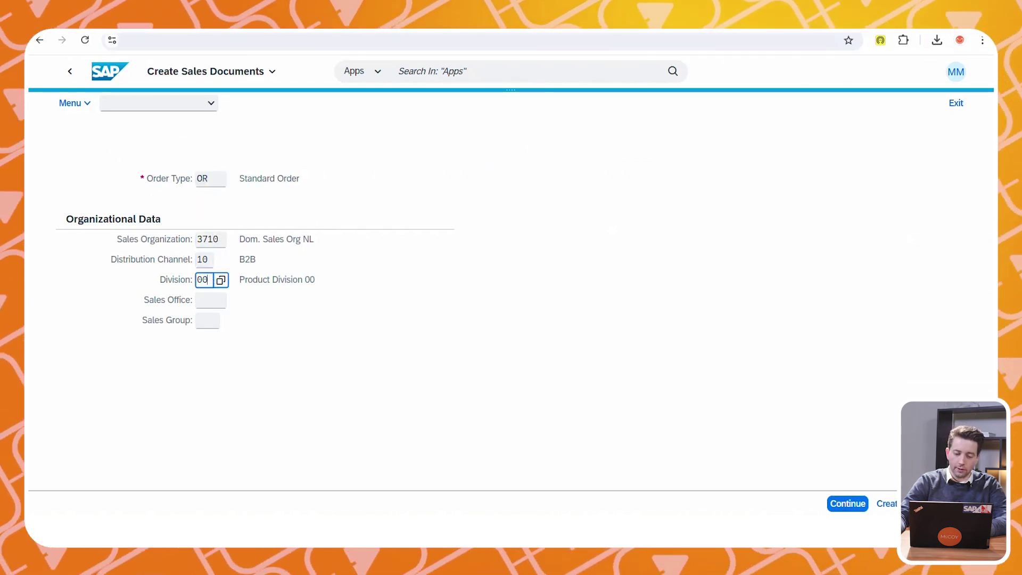
left_click(847, 503)
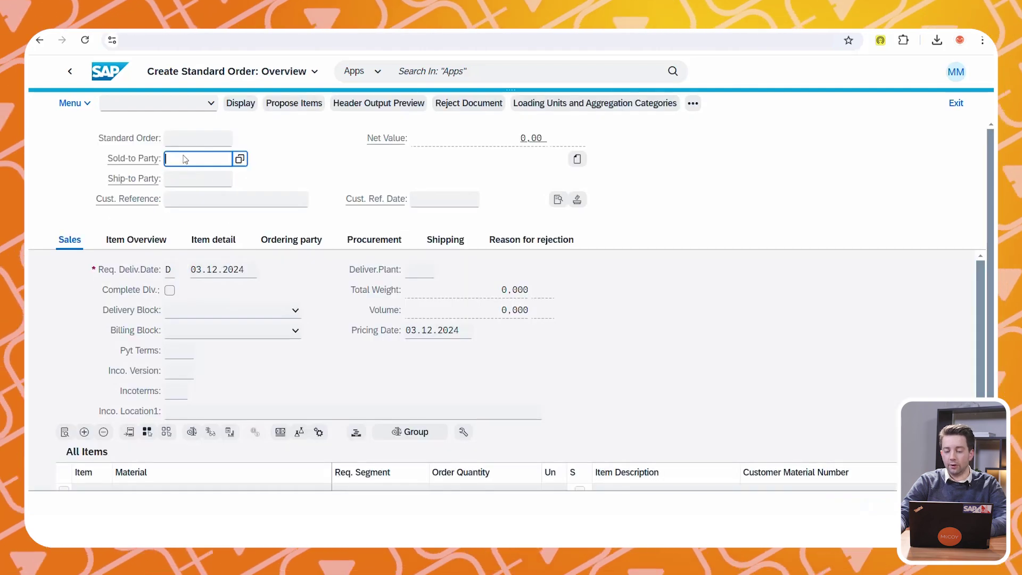
type("3710")
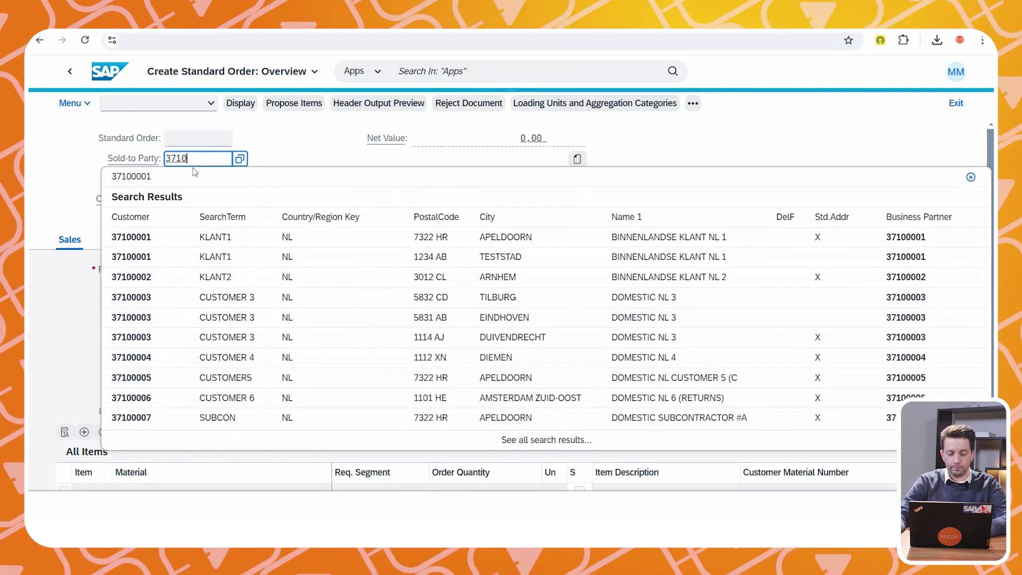
left_click(198, 230)
left_click(223, 205)
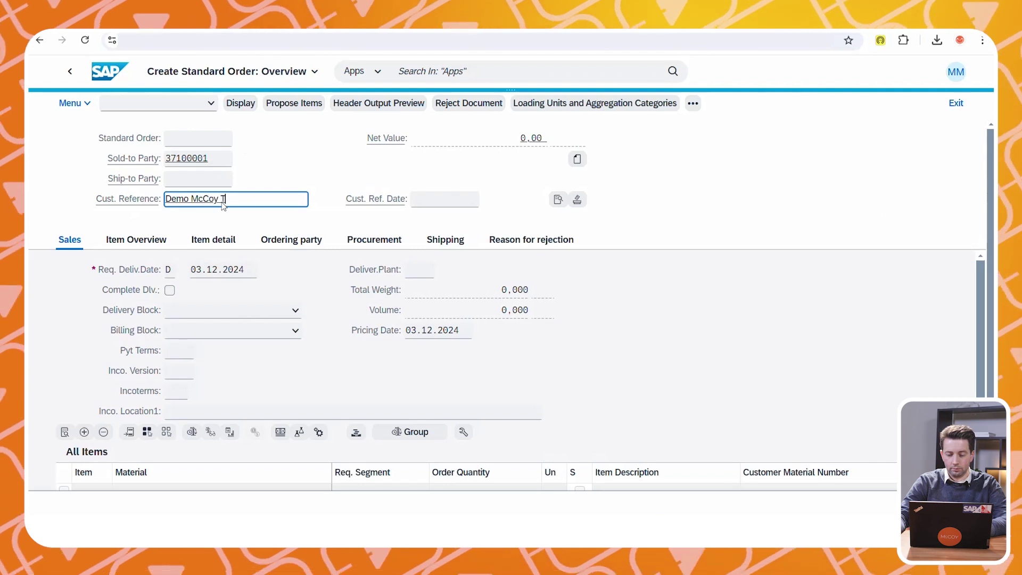
key("Return")
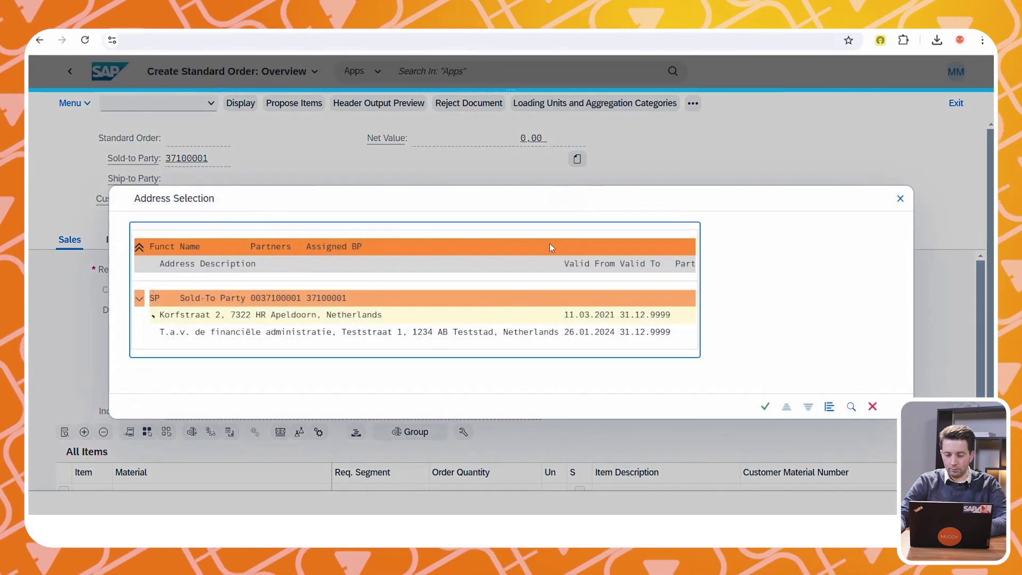
left_click(765, 407)
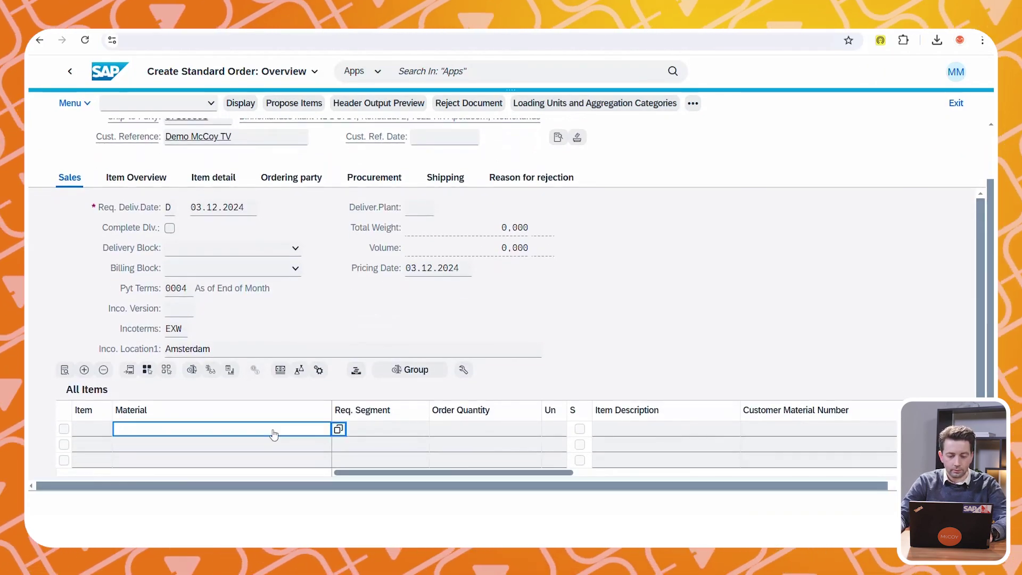
Add item 10 with 10 PC of material TG11 and open its item details
key("Tab")
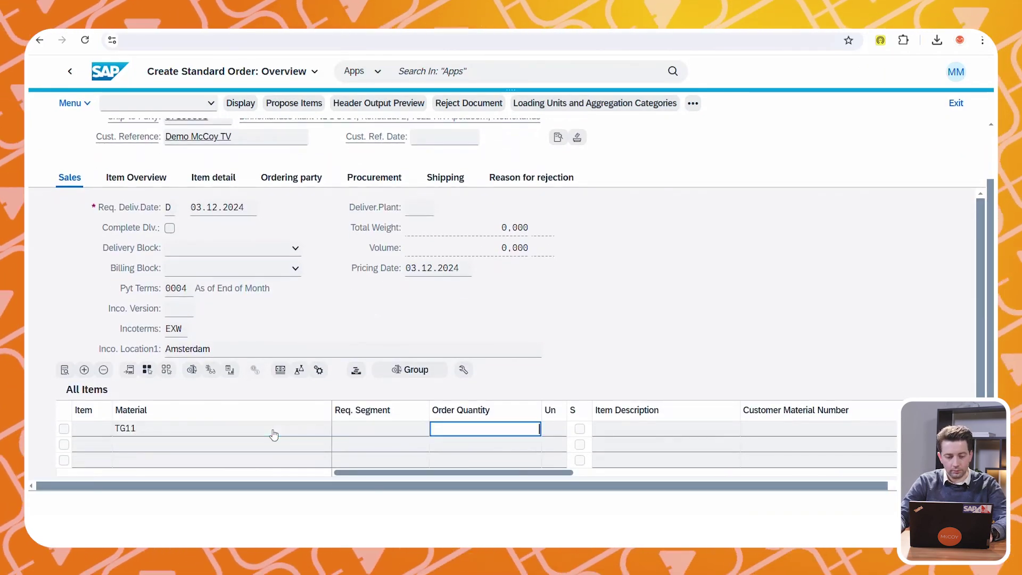
type("10")
key("Return")
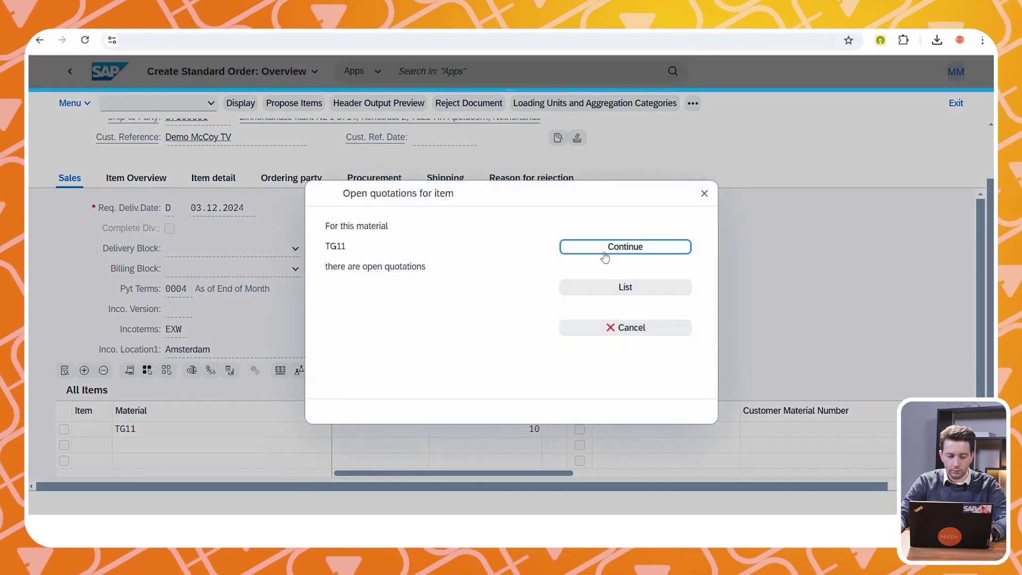
key("Return")
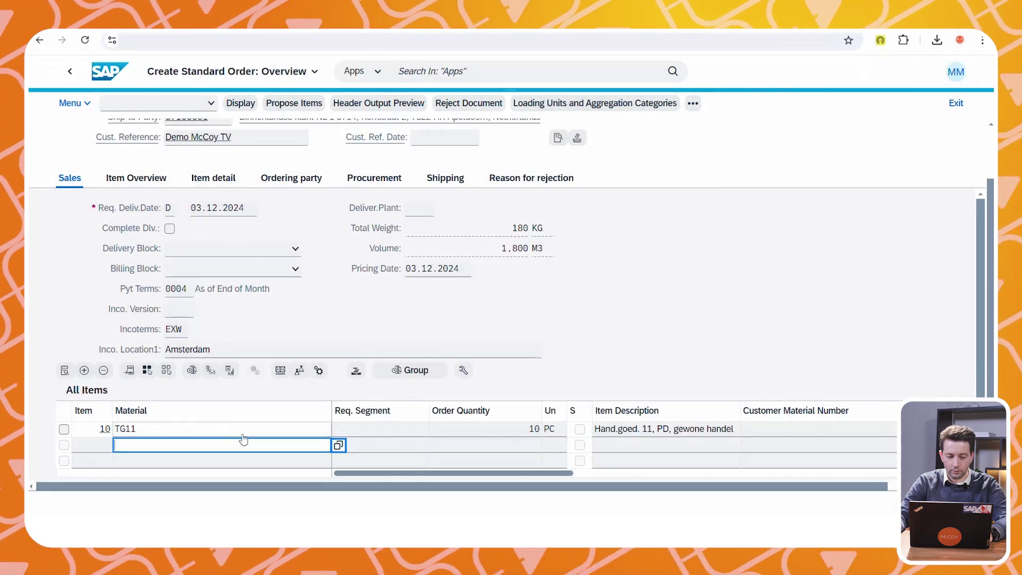
left_click(85, 434)
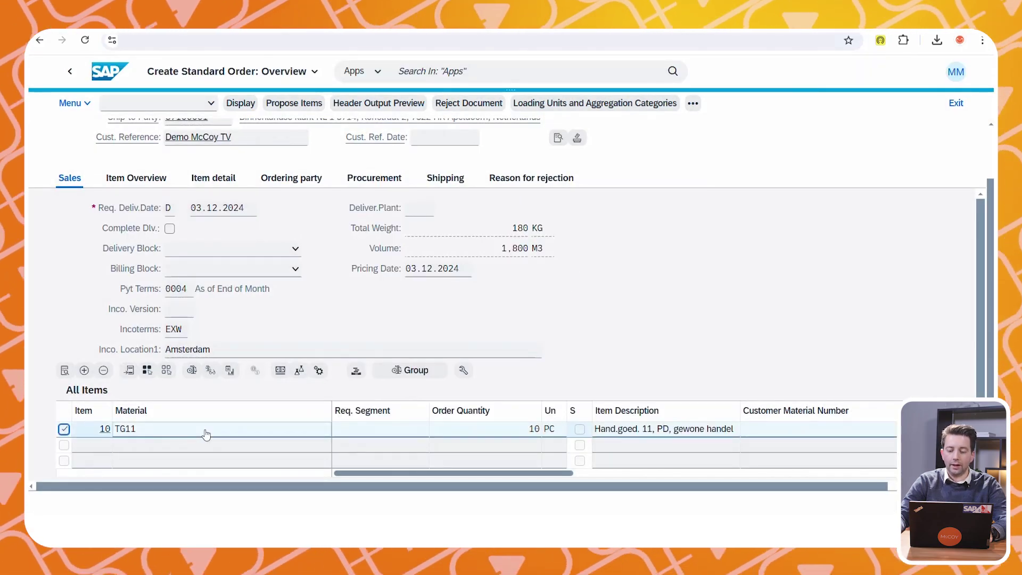
double_click(207, 435)
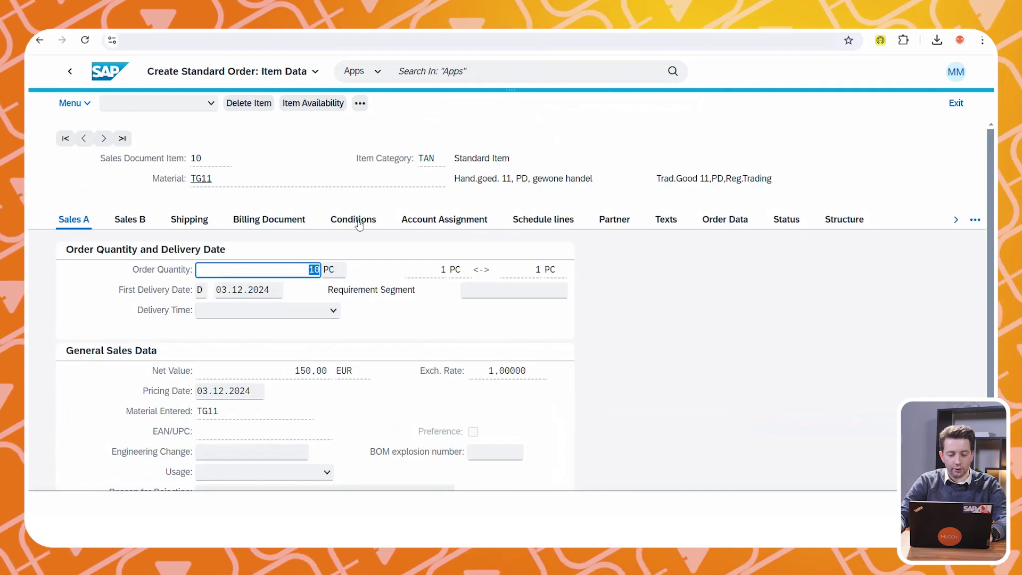
Select item 10's PPR0 Price condition and run the pricing analysis
left_click(354, 220)
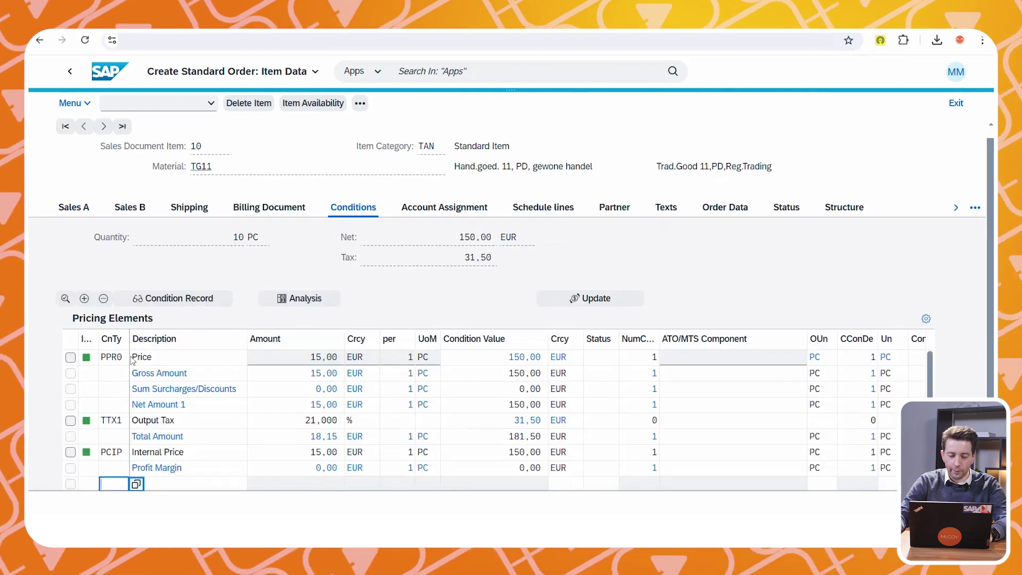
left_click(71, 357)
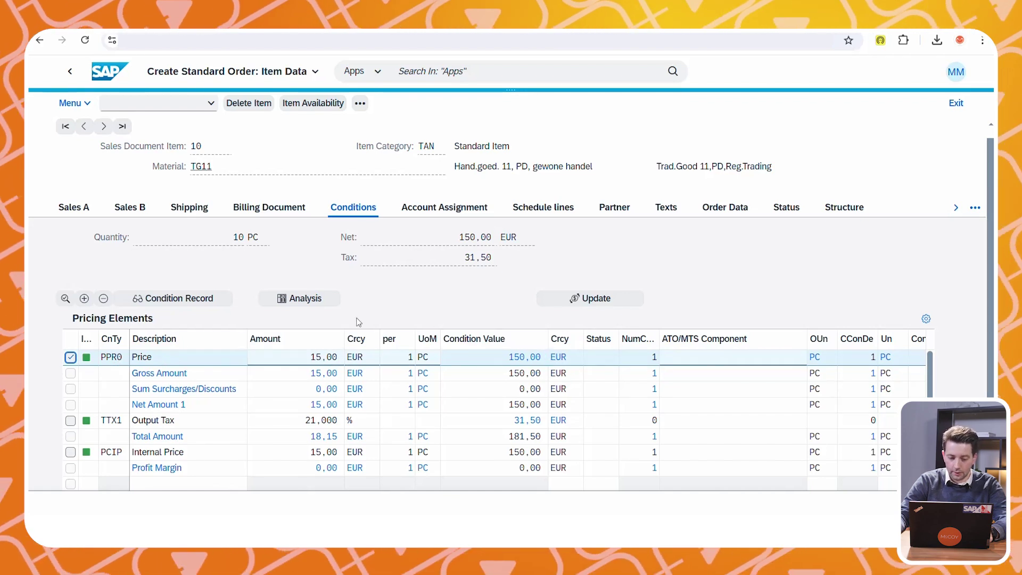
left_click(326, 306)
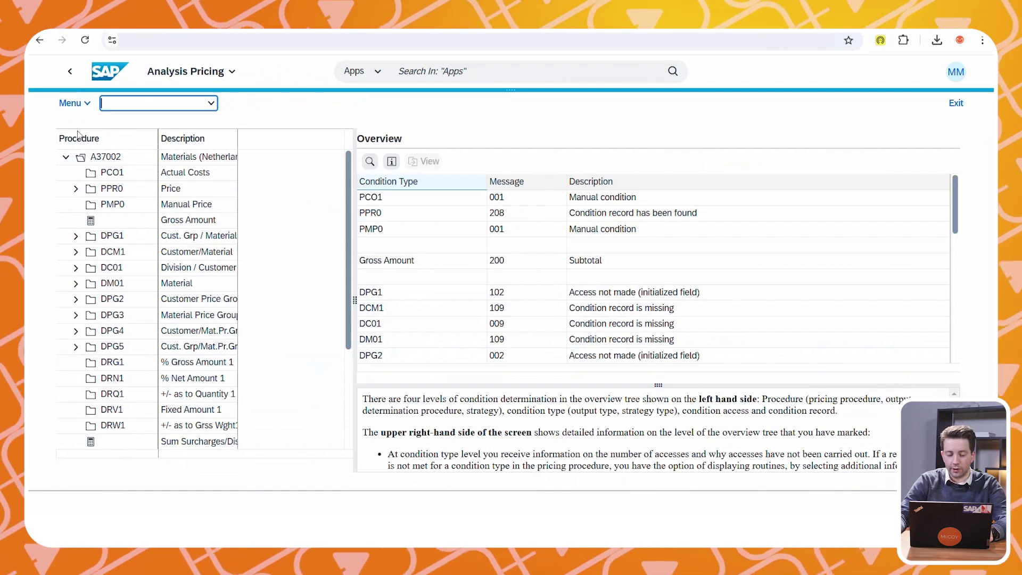
Inspect PPR0 accesses 010 and 040 to confirm the found customer/material record for 15,00 EUR
left_click(76, 189)
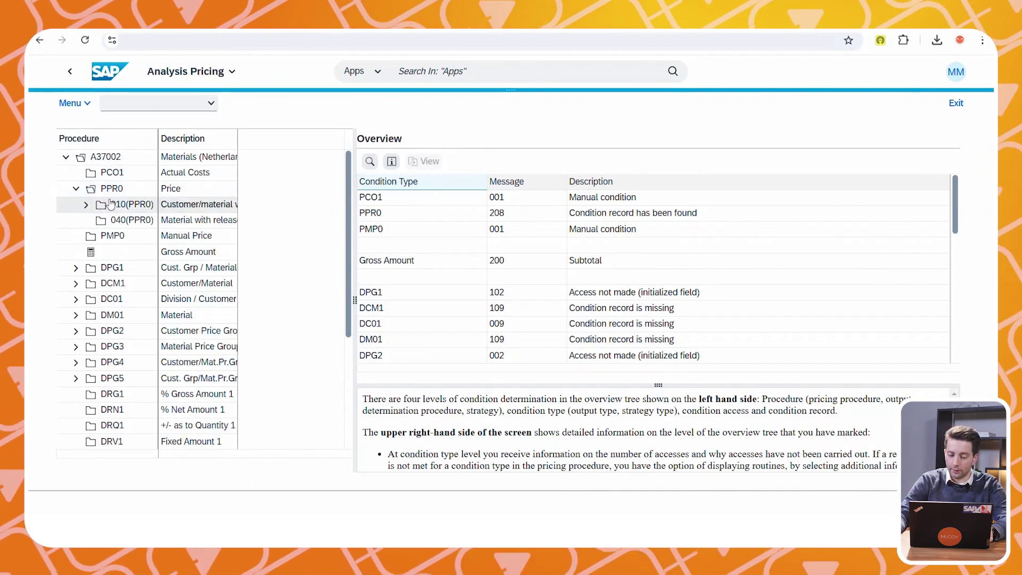
left_click(86, 205)
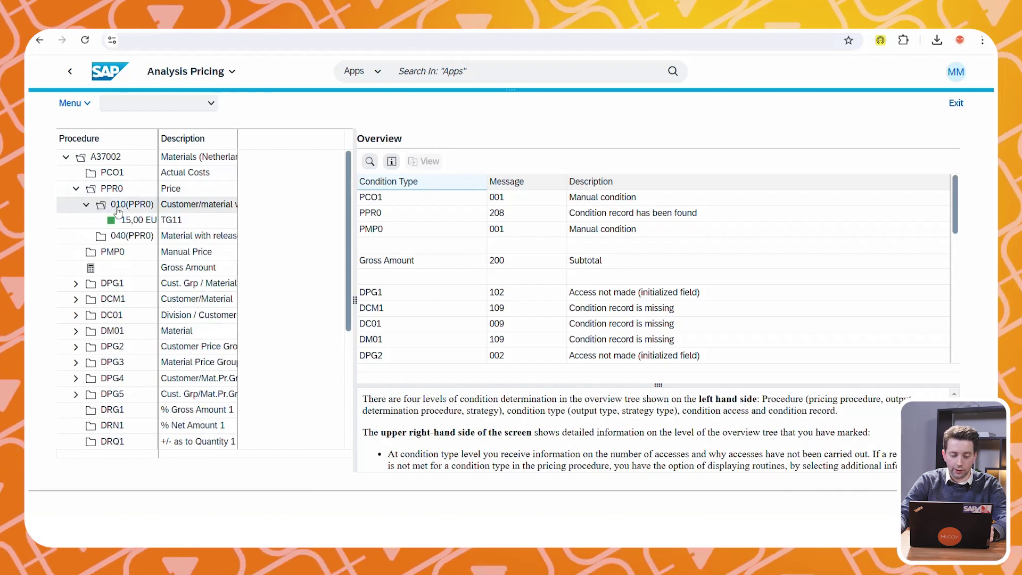
left_click(128, 205)
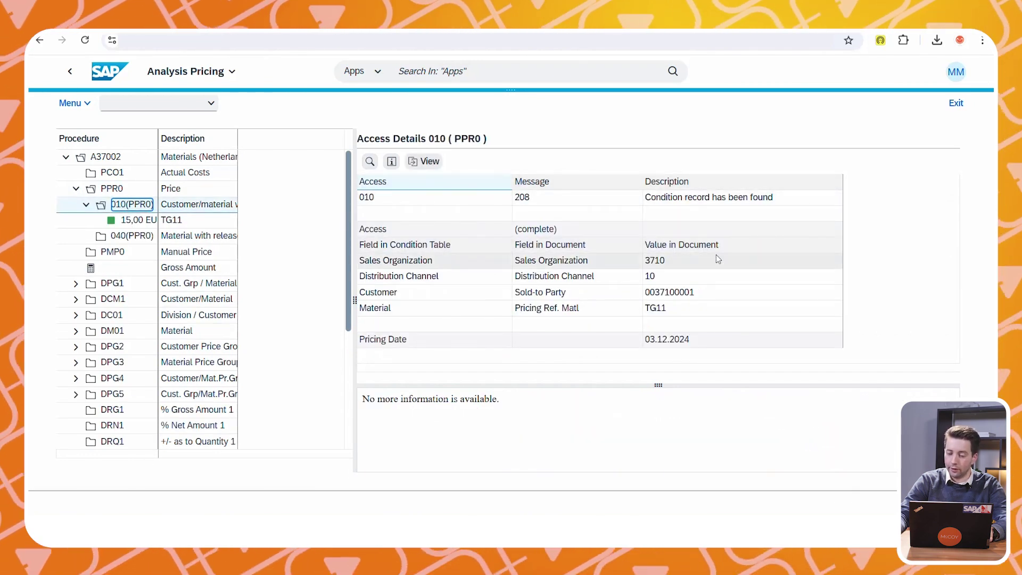
left_click(127, 236)
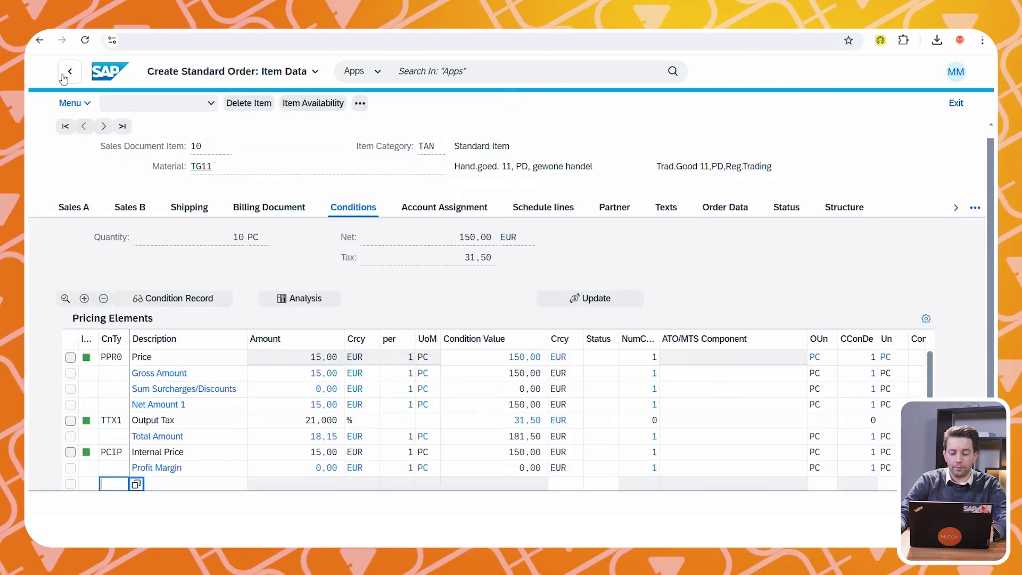
Add item 20 with 10 PC of TG12 and open its Conditions, showing a 20,00 EUR price
left_click(69, 74)
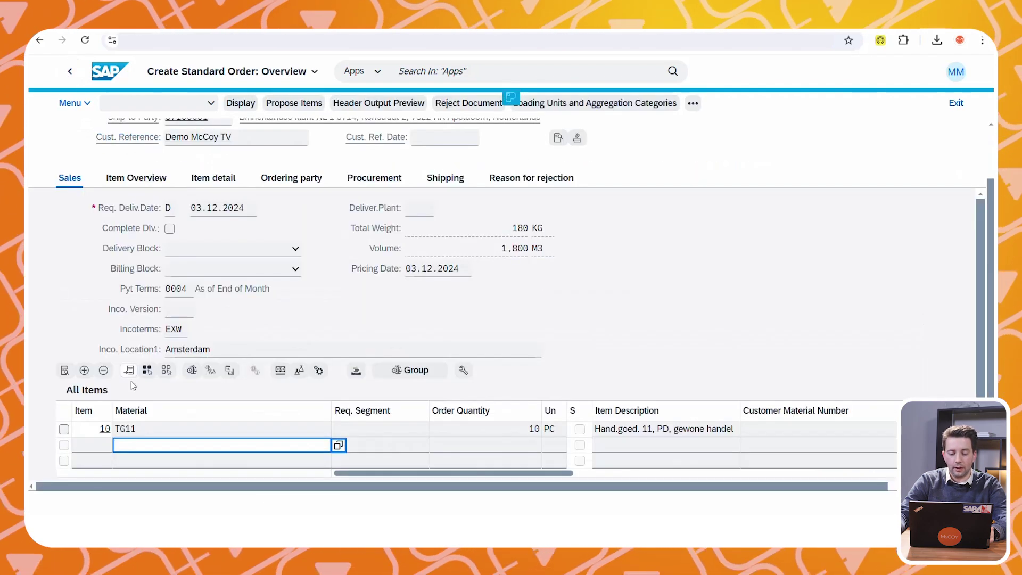
type("TG11")
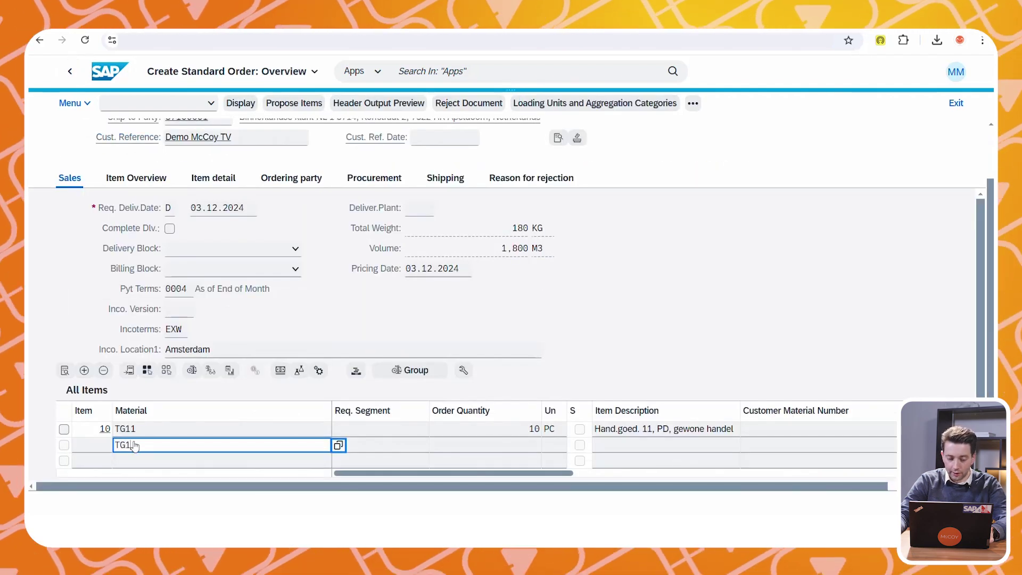
key("Tab")
key("Tab")
type("10")
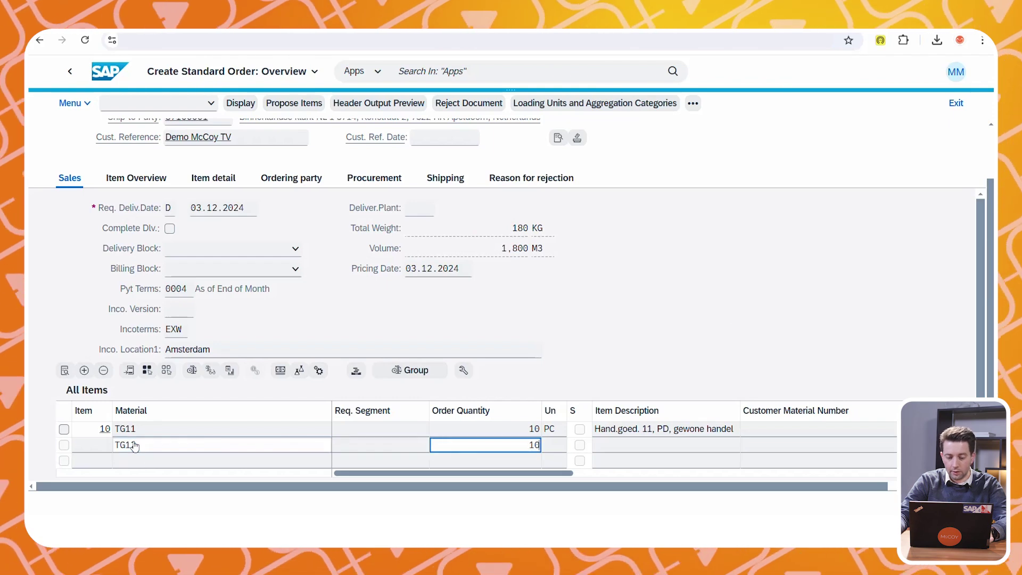
key("Return")
left_click(157, 446)
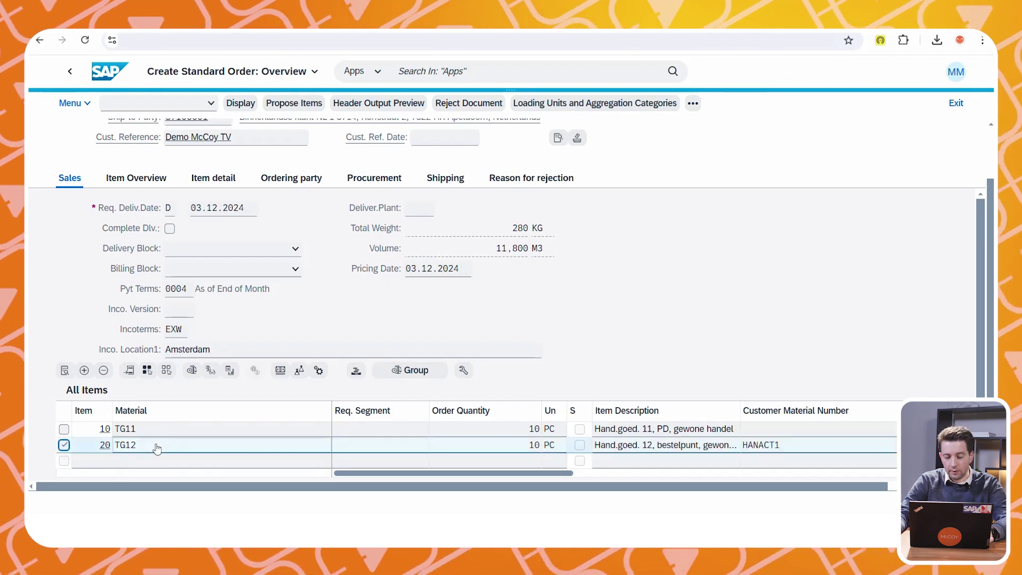
double_click(156, 446)
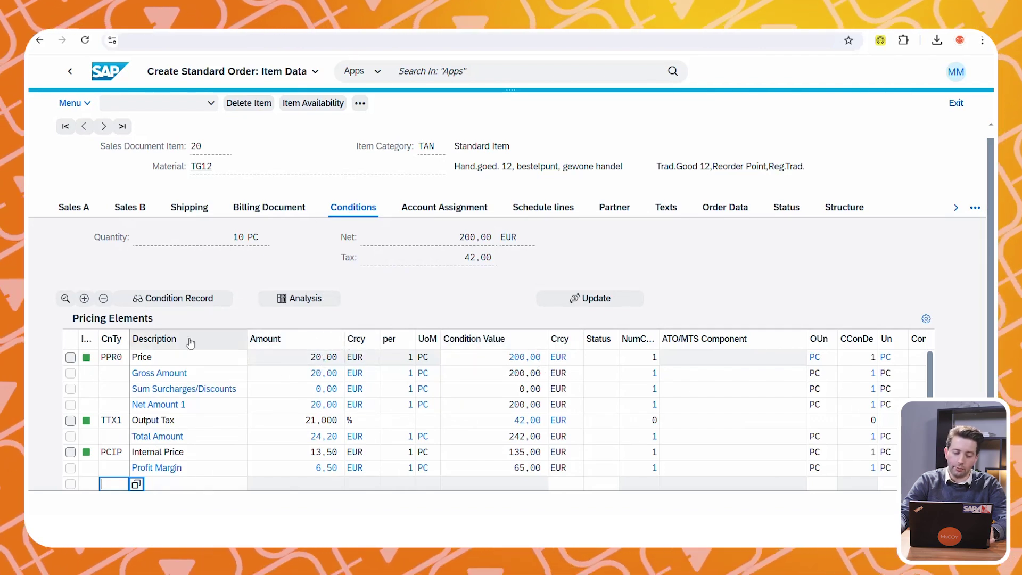
Run item 20's pricing analysis and view access 010(PPR0), which finds no record for TG12
left_click(287, 302)
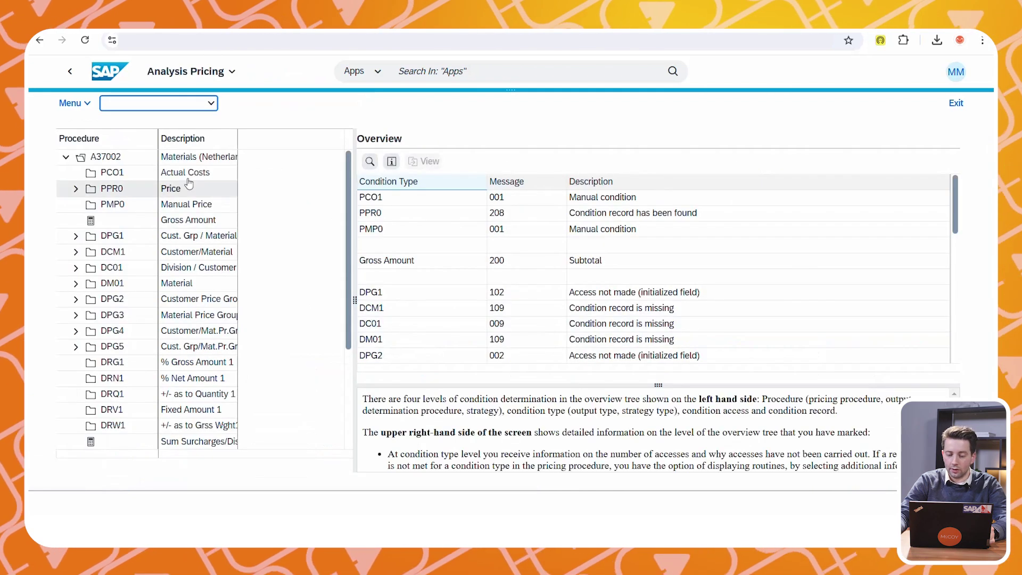
left_click_drag(237, 141, 291, 141)
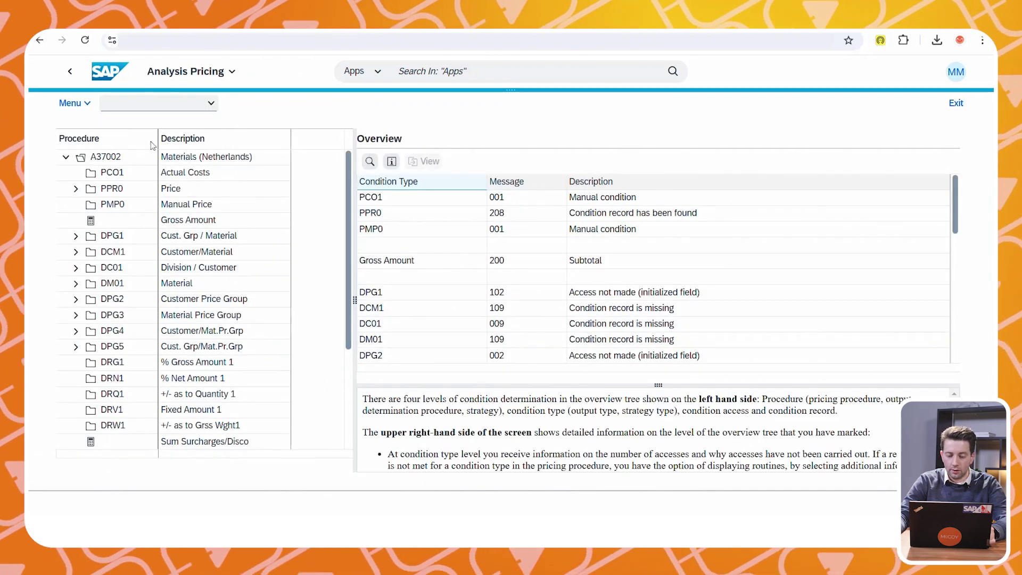
left_click_drag(159, 141, 168, 141)
left_click(77, 189)
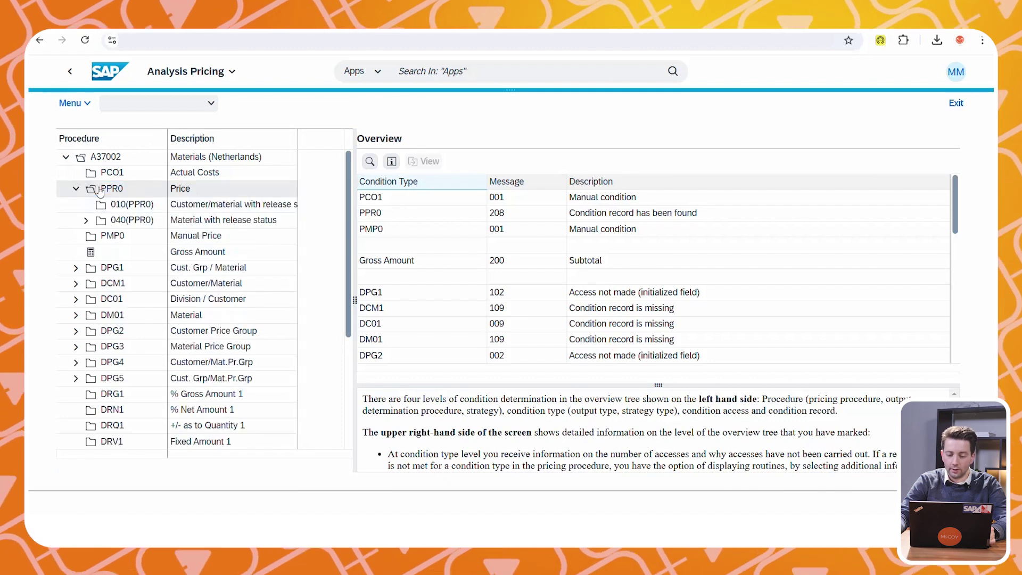
left_click(202, 210)
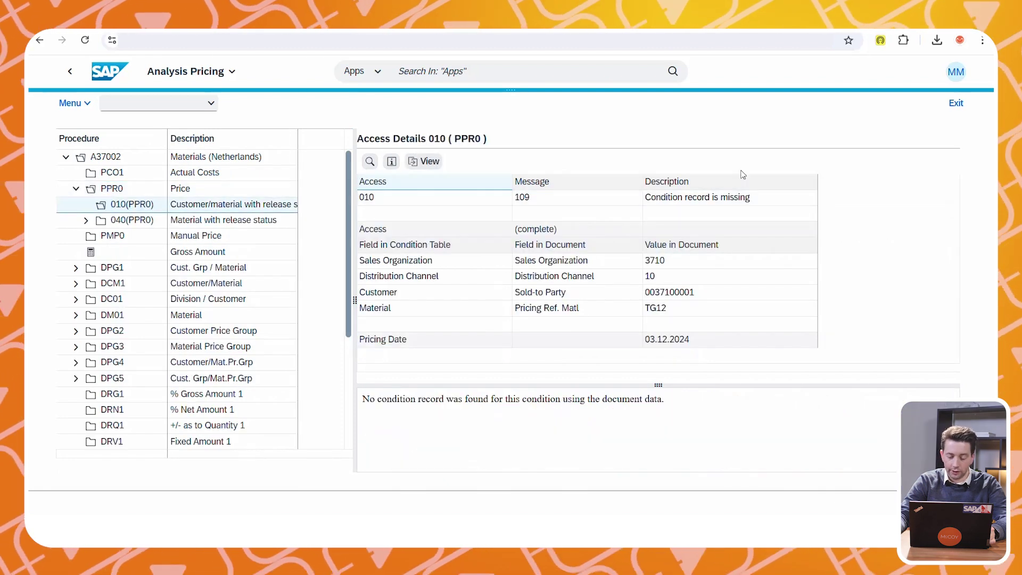